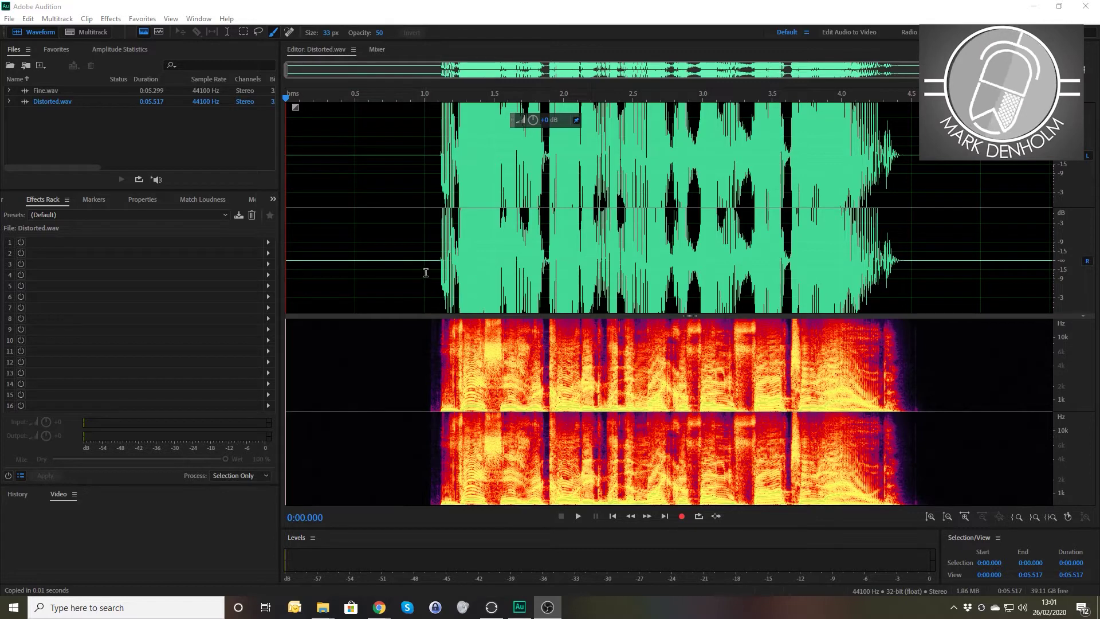
- Play Distorted.wav from the 1-second mark to the end of the speech, and return the playhead to the start
left_click(424, 275)
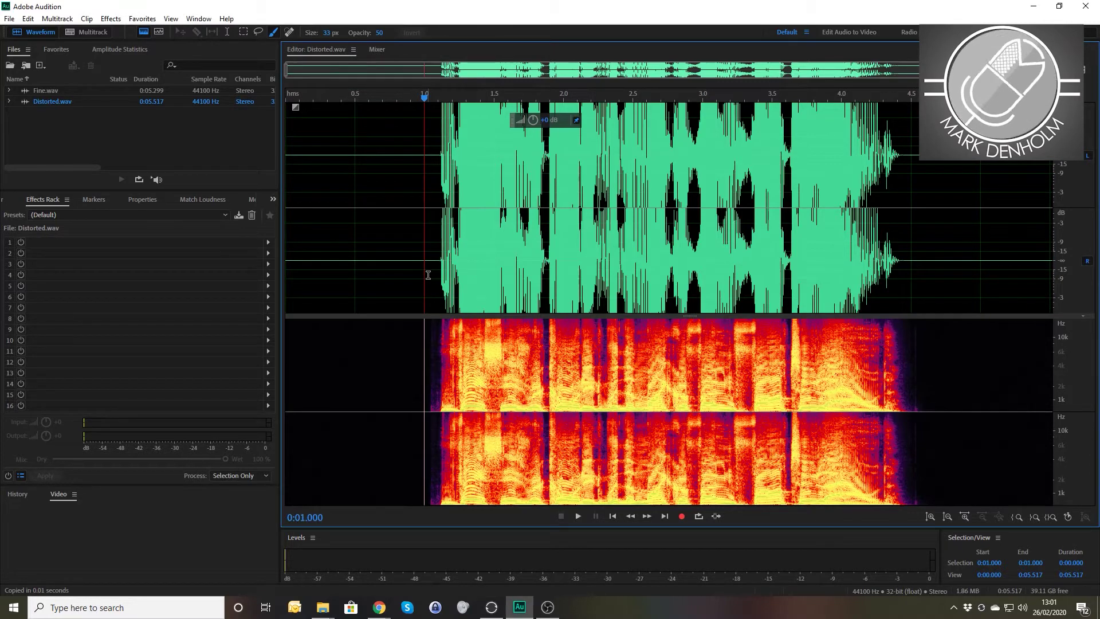
key("space")
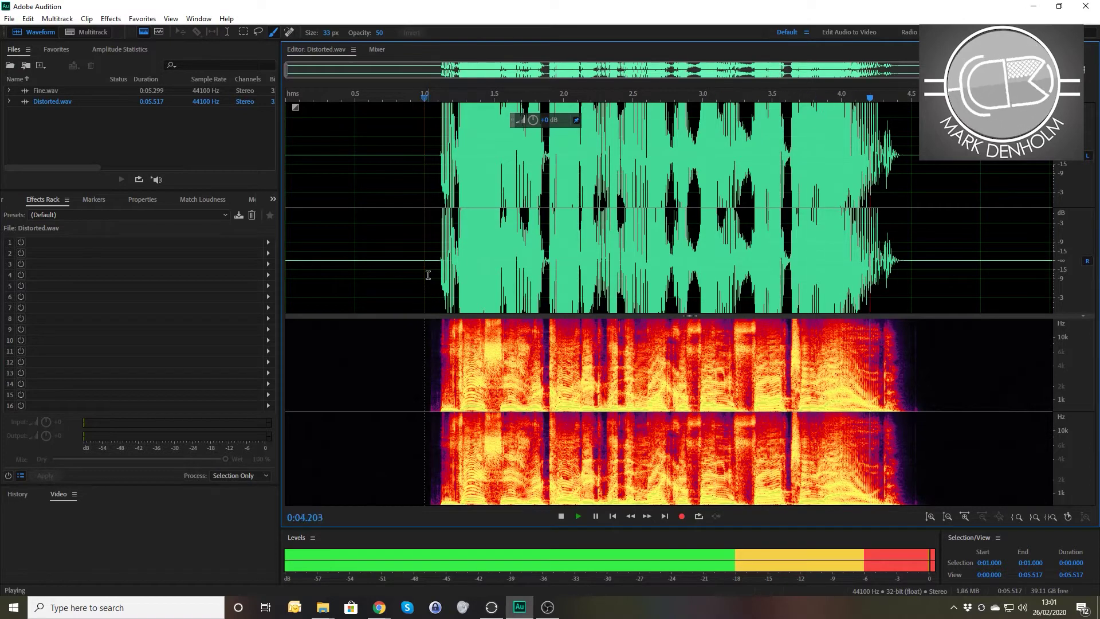
key("space")
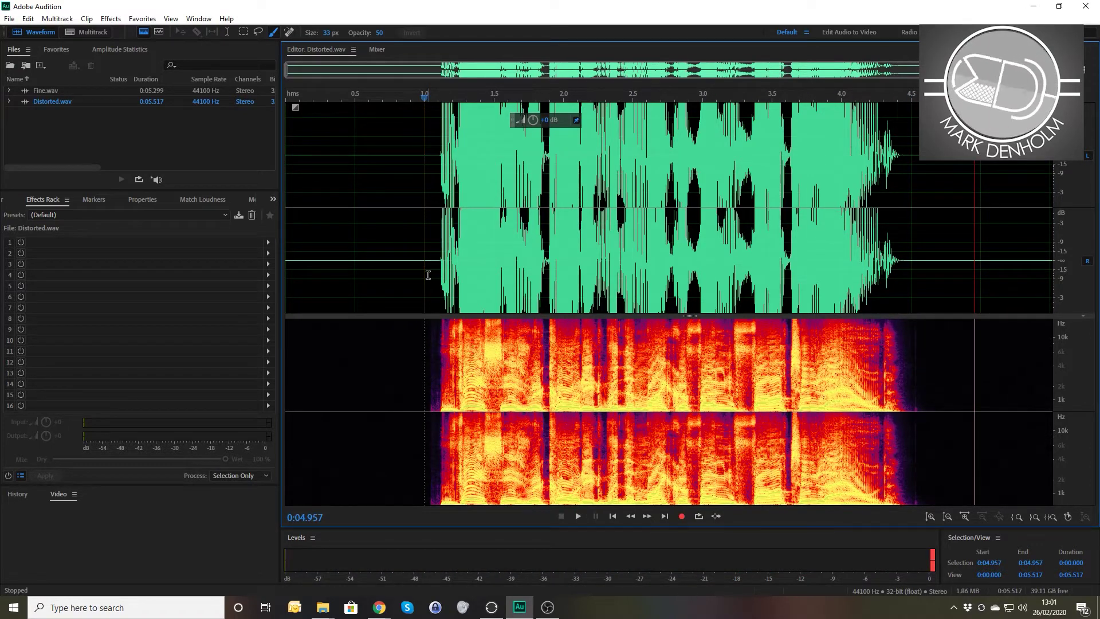
key("Home")
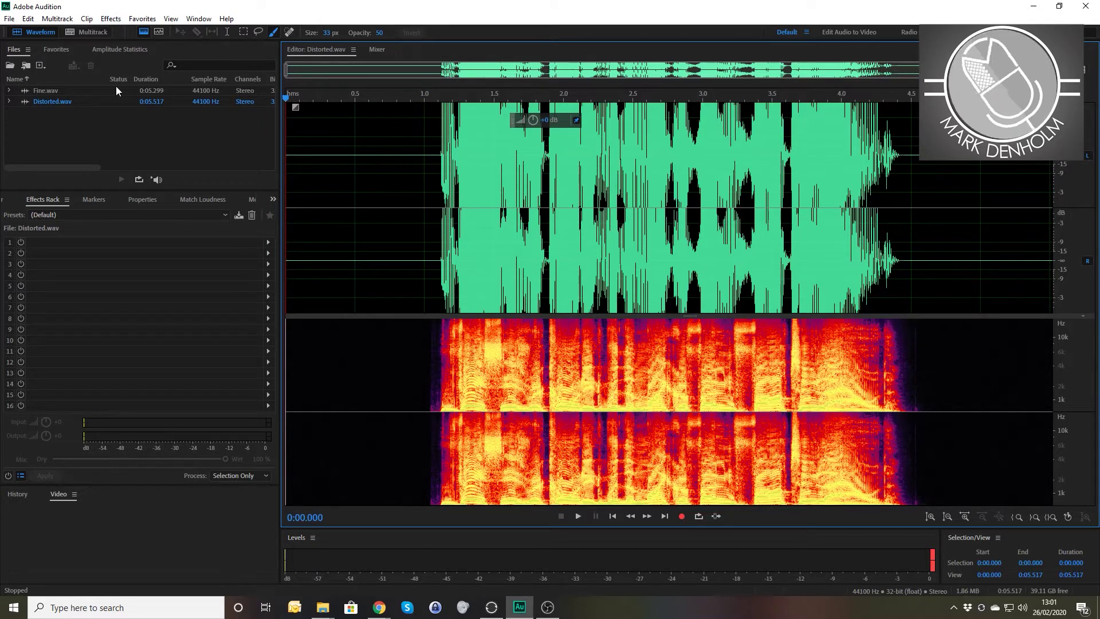
- Scan the amplitude statistics of Distorted.wav and examine the full list, including the possibly clipped samples
left_click(112, 47)
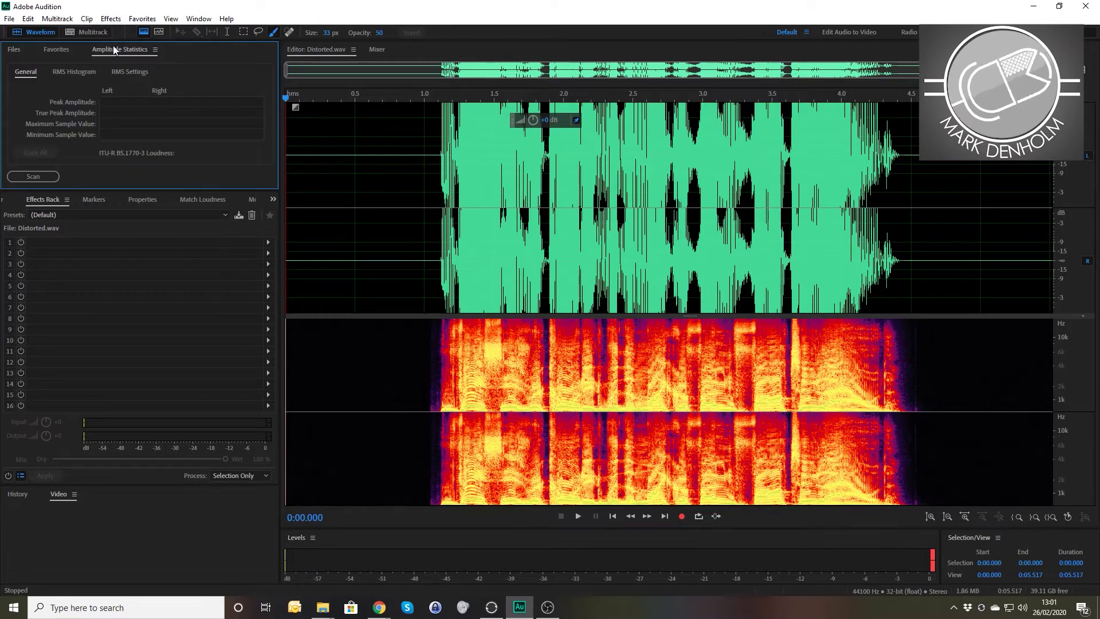
left_click(49, 173)
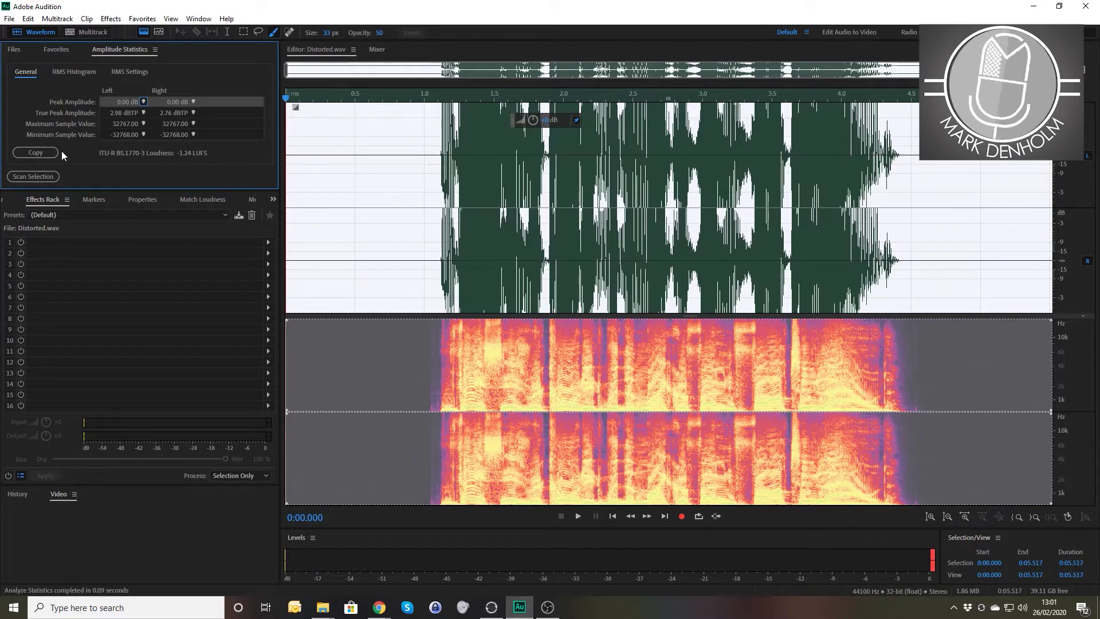
key("grave")
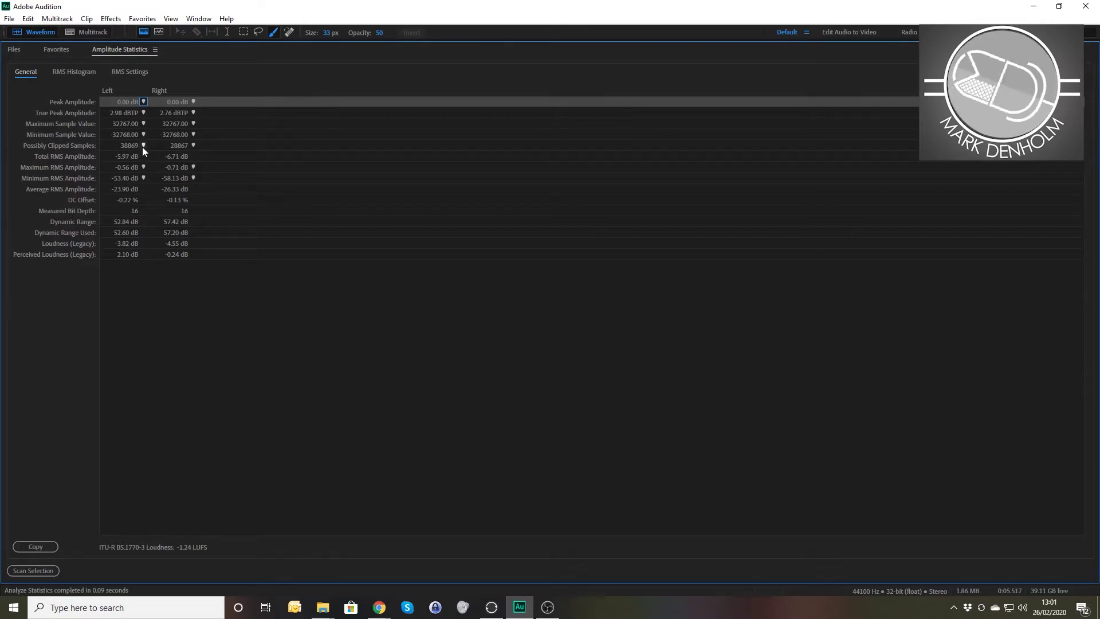
key("grave")
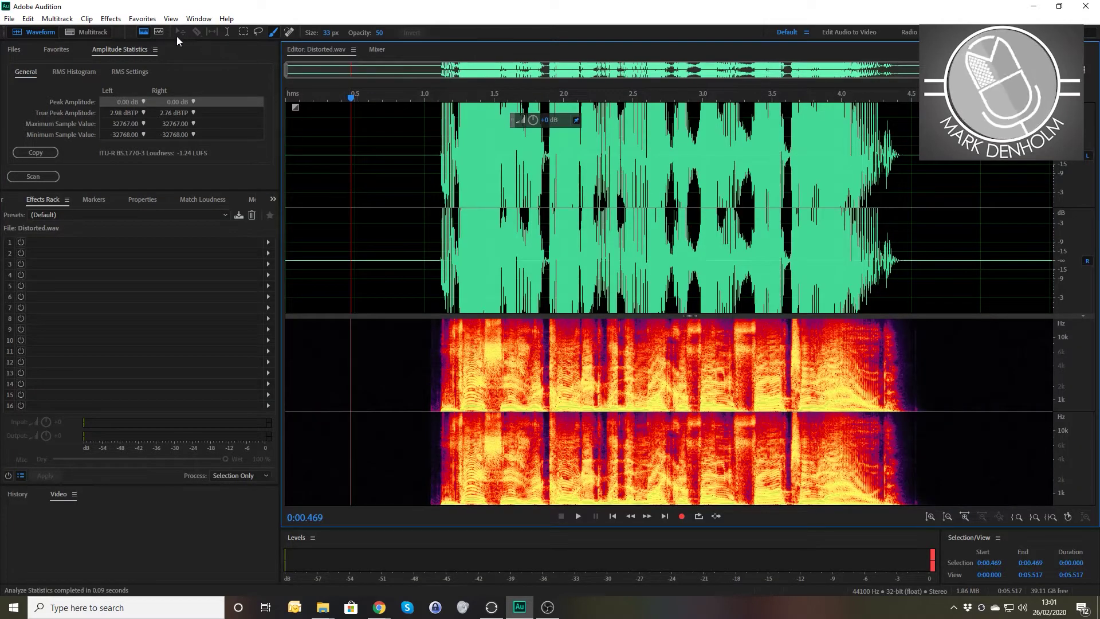
- Normalize the whole Distorted.wav file to 98.8 % with all channels normalized equally
left_click(111, 18)
mouse_move(178, 157)
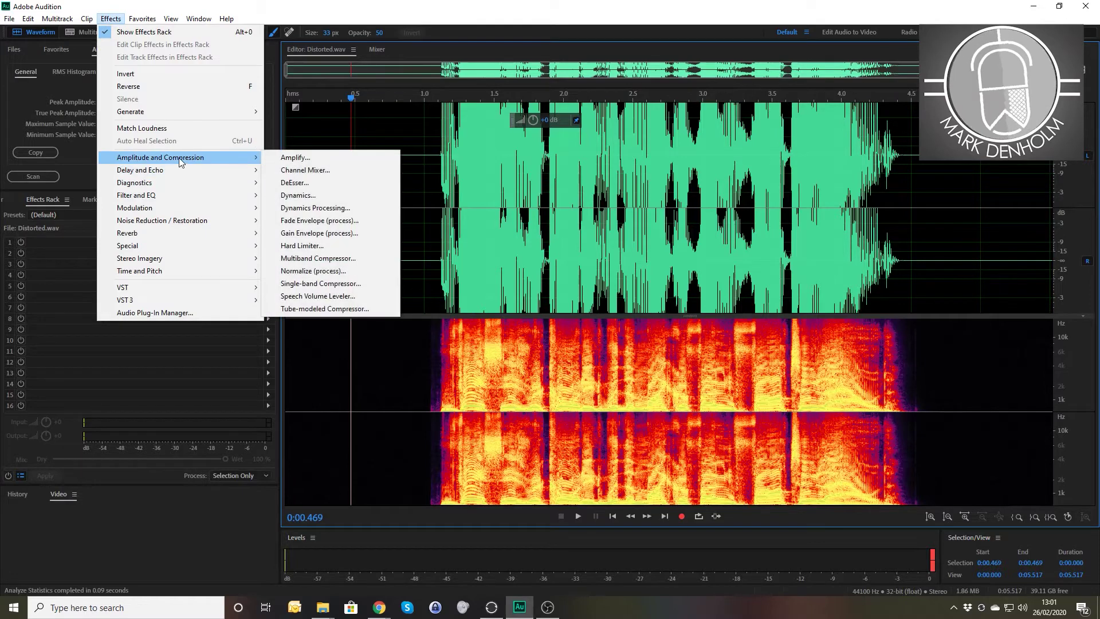
left_click(313, 271)
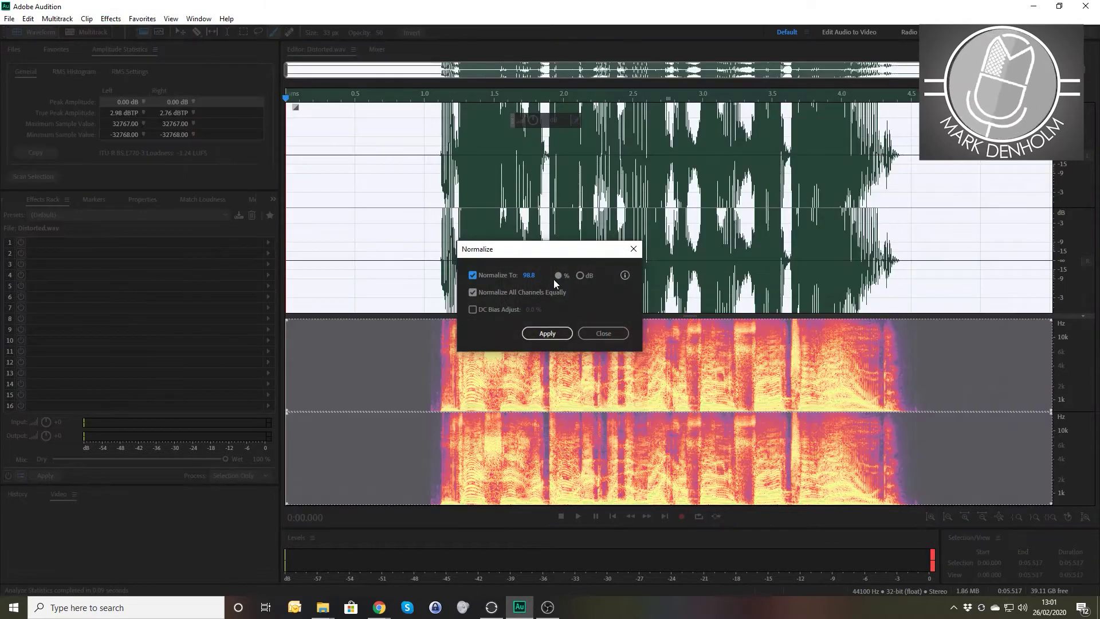
left_click(541, 333)
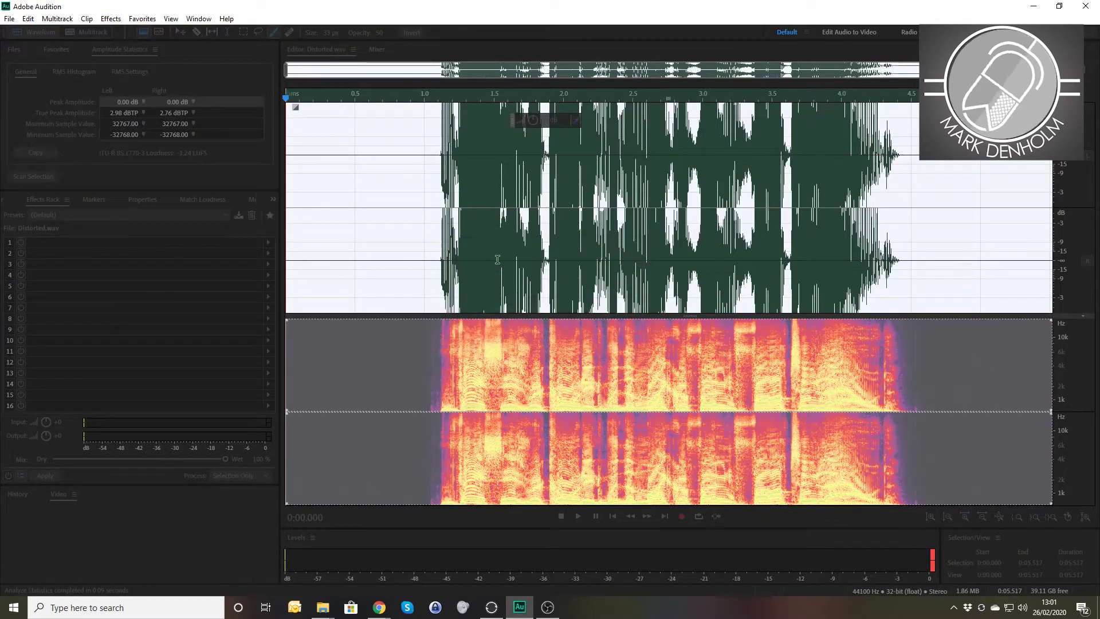
- Play the normalized Distorted.wav from the 1-second mark to check whether the speech still sounds distorted
left_click(424, 168)
key("space")
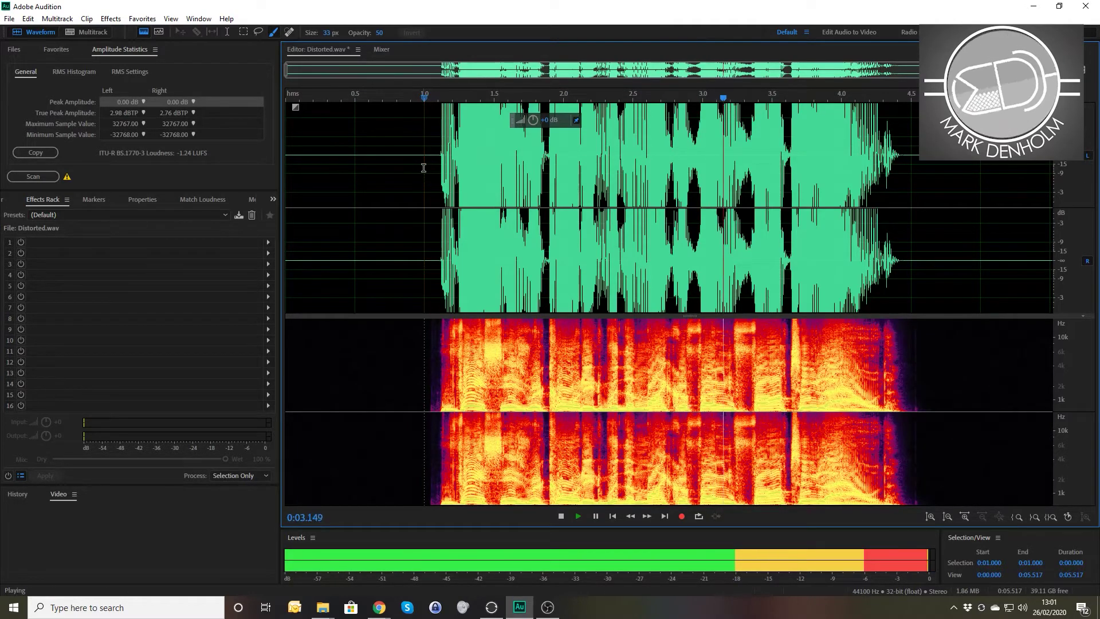
key("space")
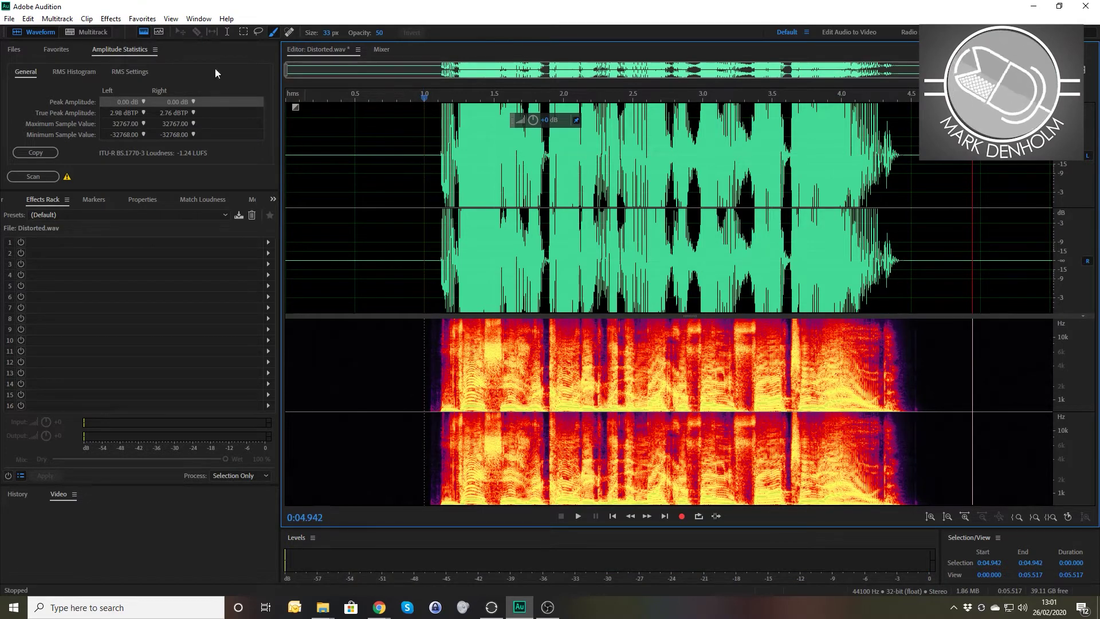
- Normalize Distorted.wav to -3 dB, using decibels instead of percent and treating all channels equally
left_click(111, 19)
mouse_move(155, 161)
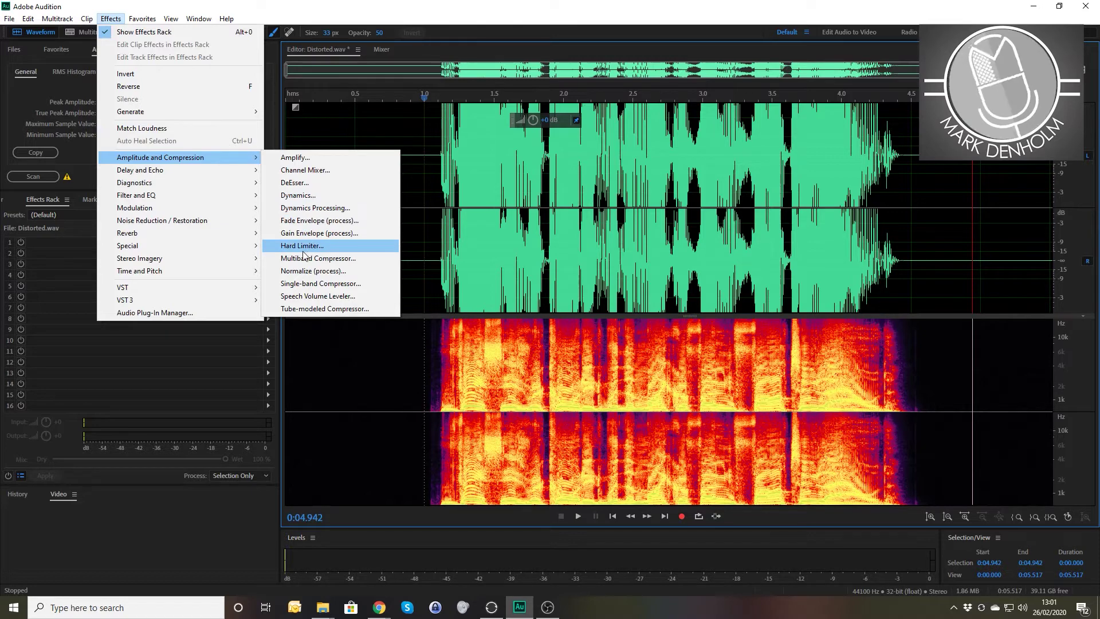
left_click(310, 270)
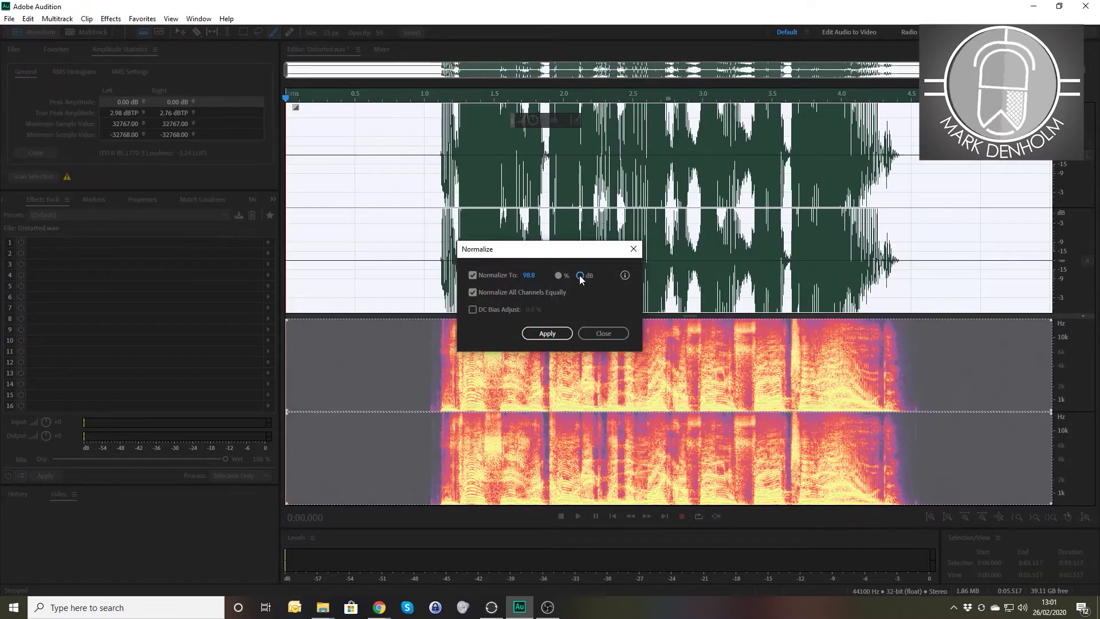
left_click(529, 276)
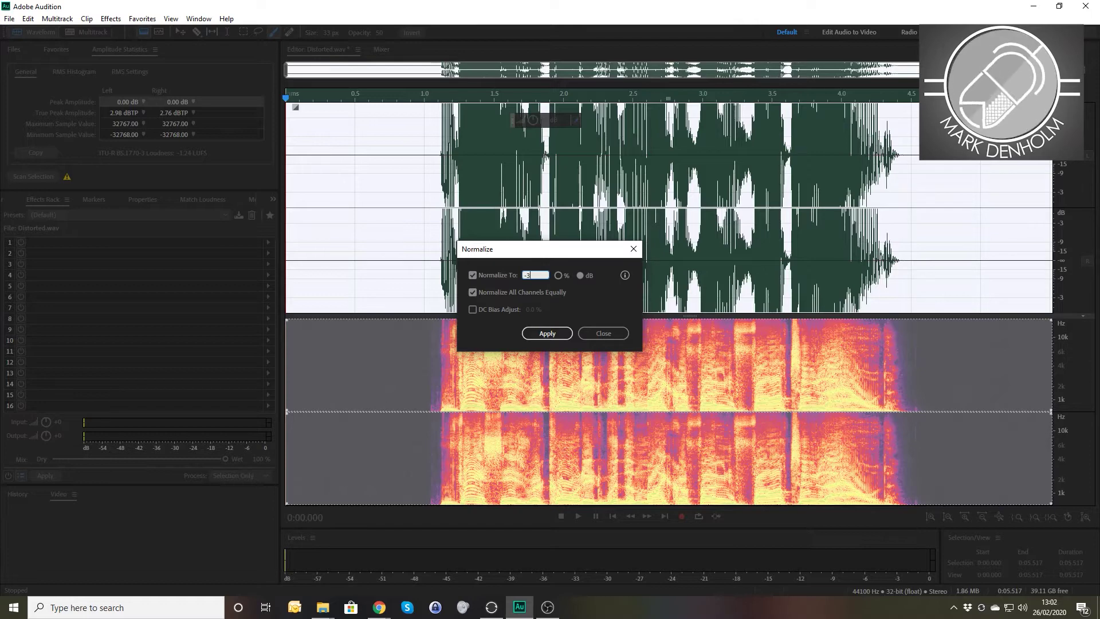
type("-3")
left_click(551, 333)
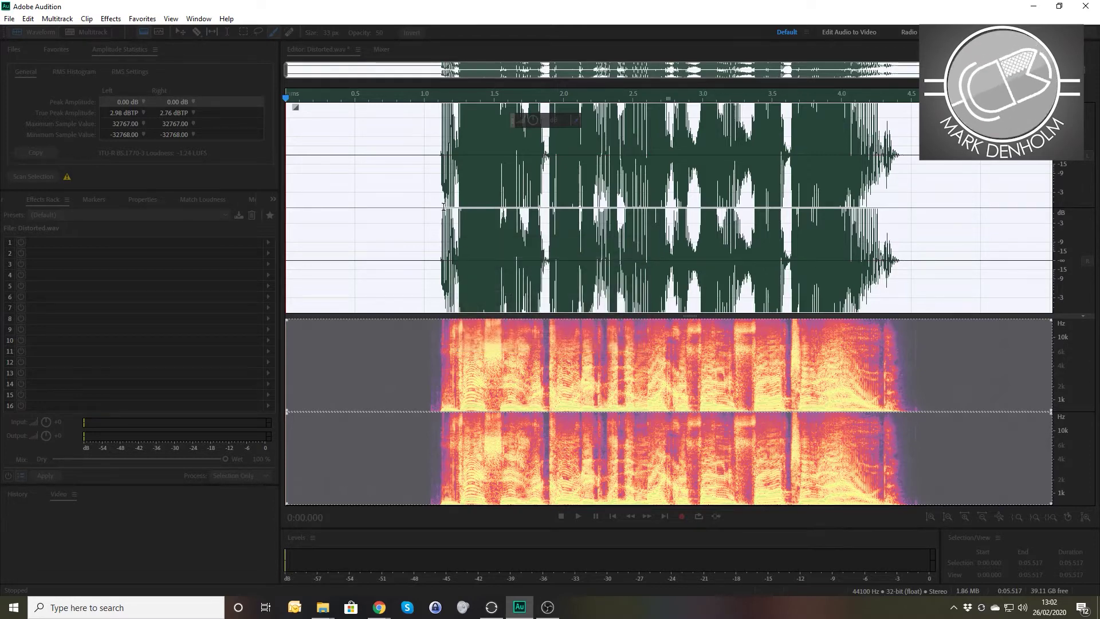
- Play Distorted.wav from about 0.9 seconds, just before the speech, to hear the quieter version
left_click(420, 189)
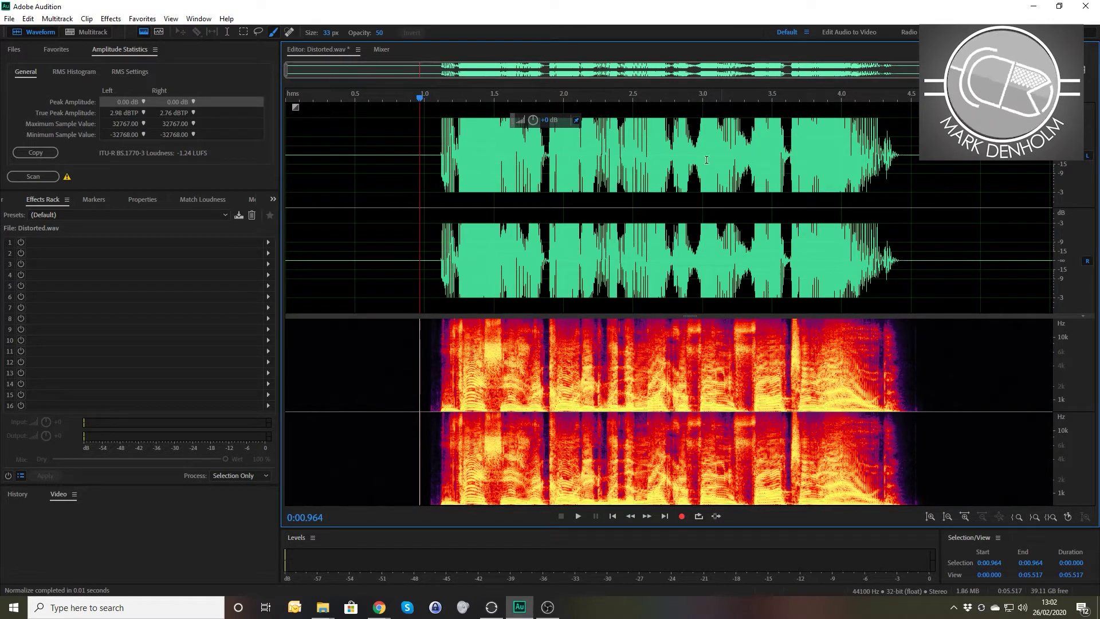
left_click(412, 190)
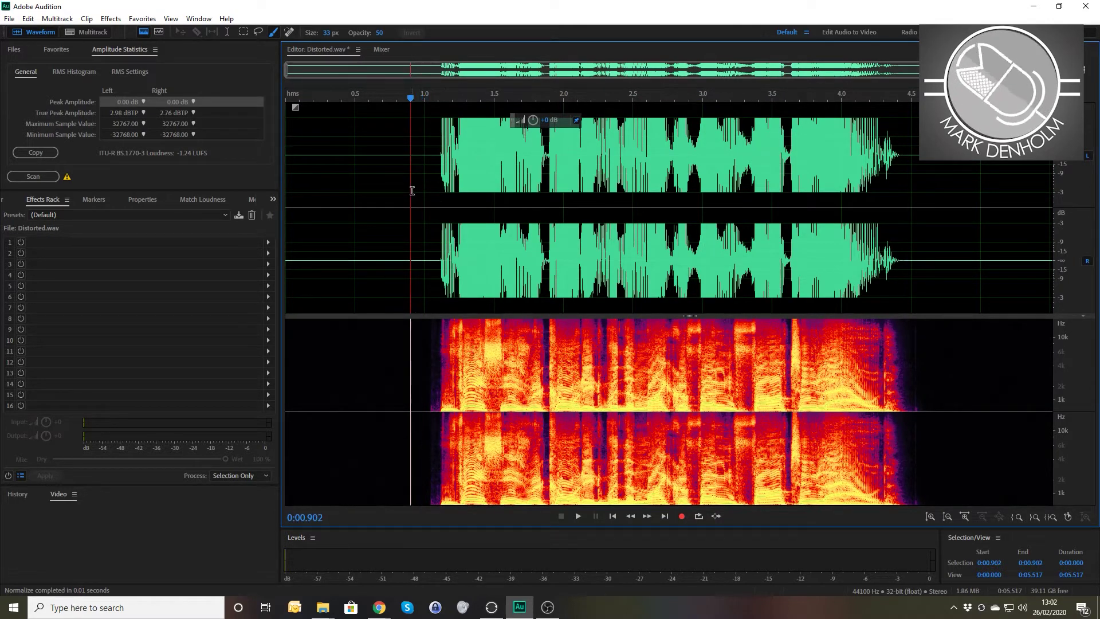
key("space")
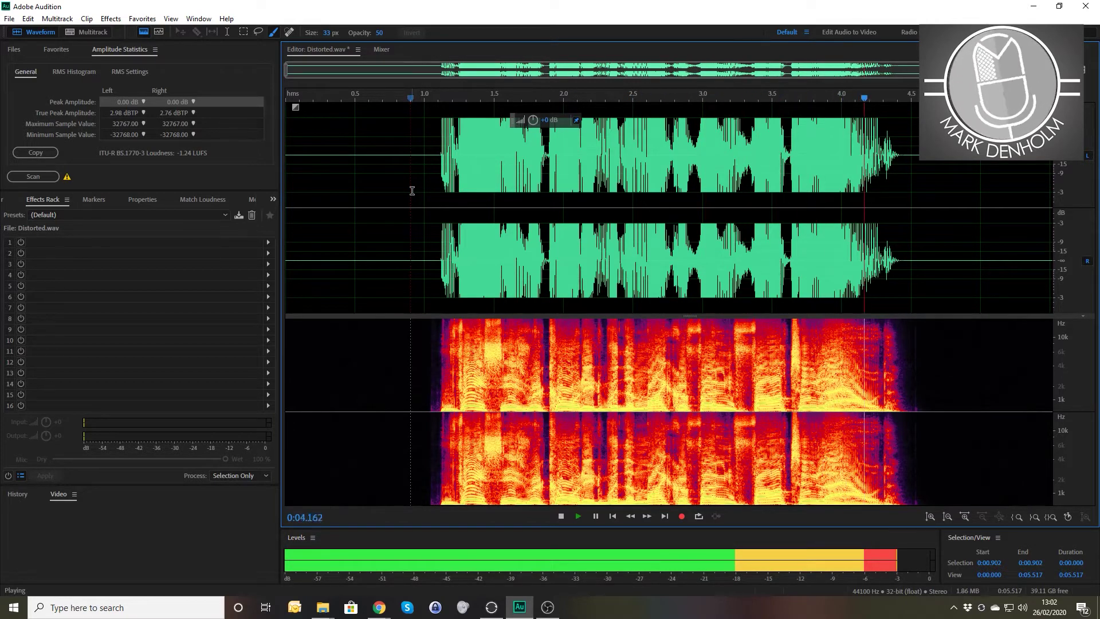
key("space")
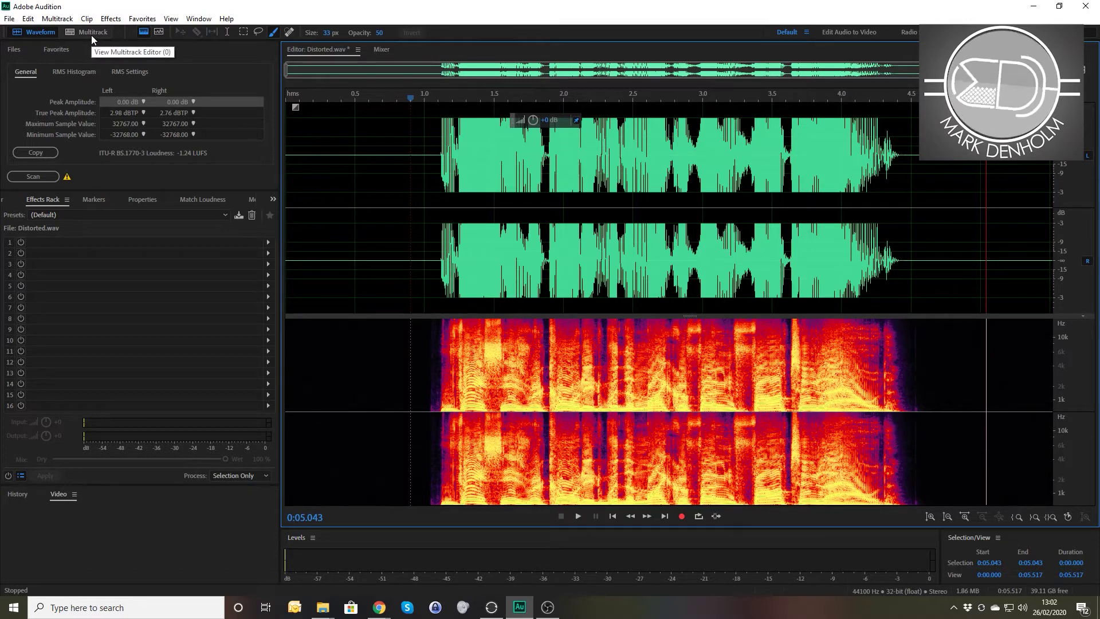
- Open Fine.wav in the waveform editor and play it from about 1.04 seconds to the end of the speech
left_click(13, 49)
double_click(42, 91)
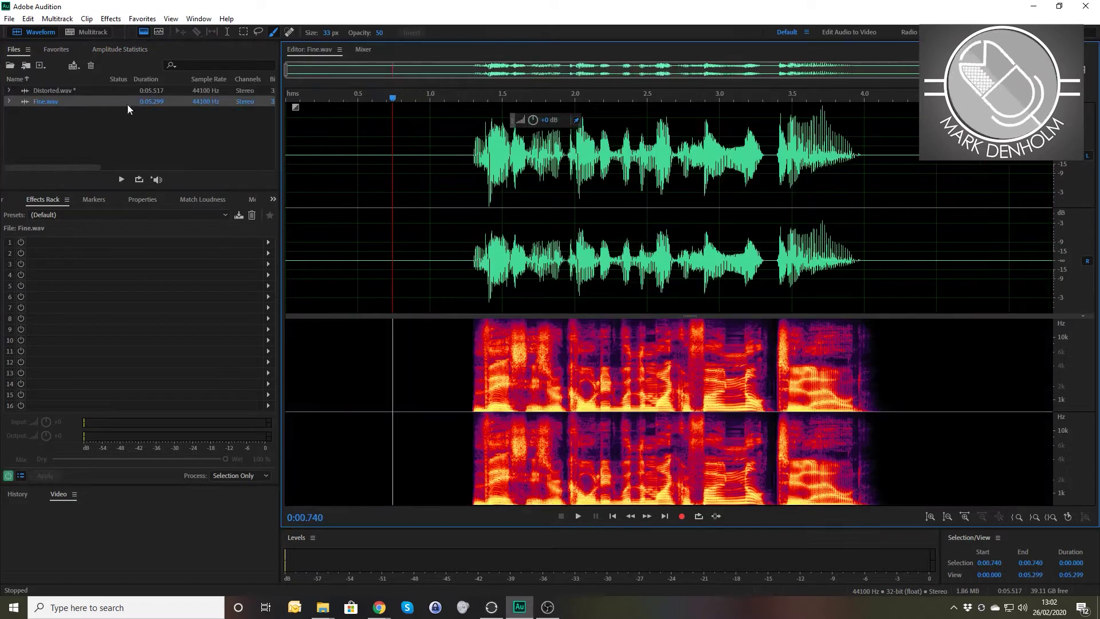
left_click(435, 174)
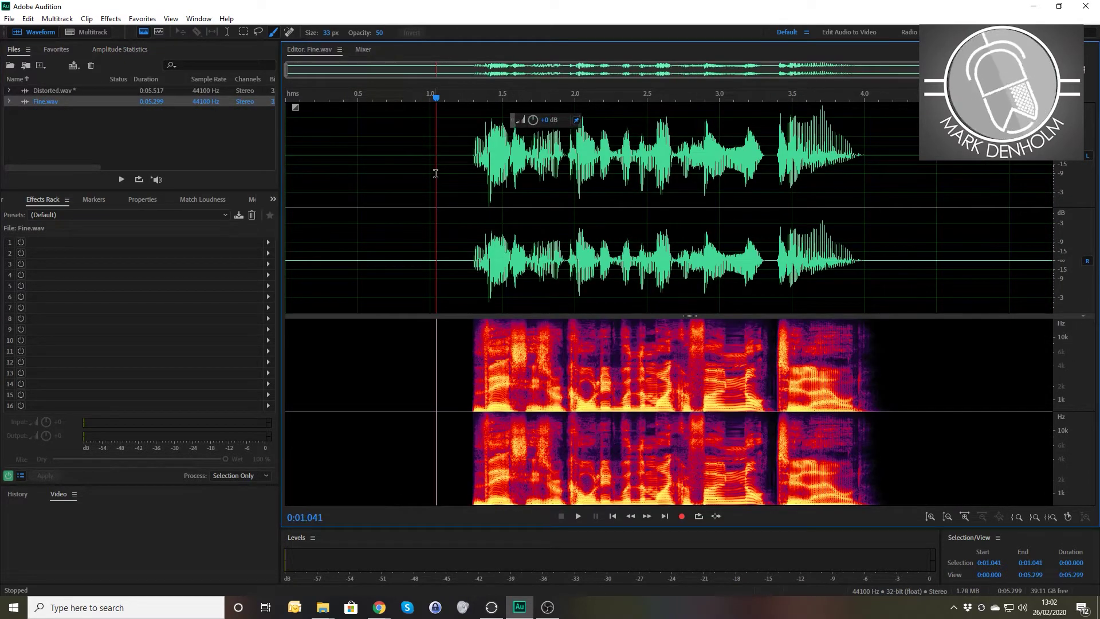
key("space")
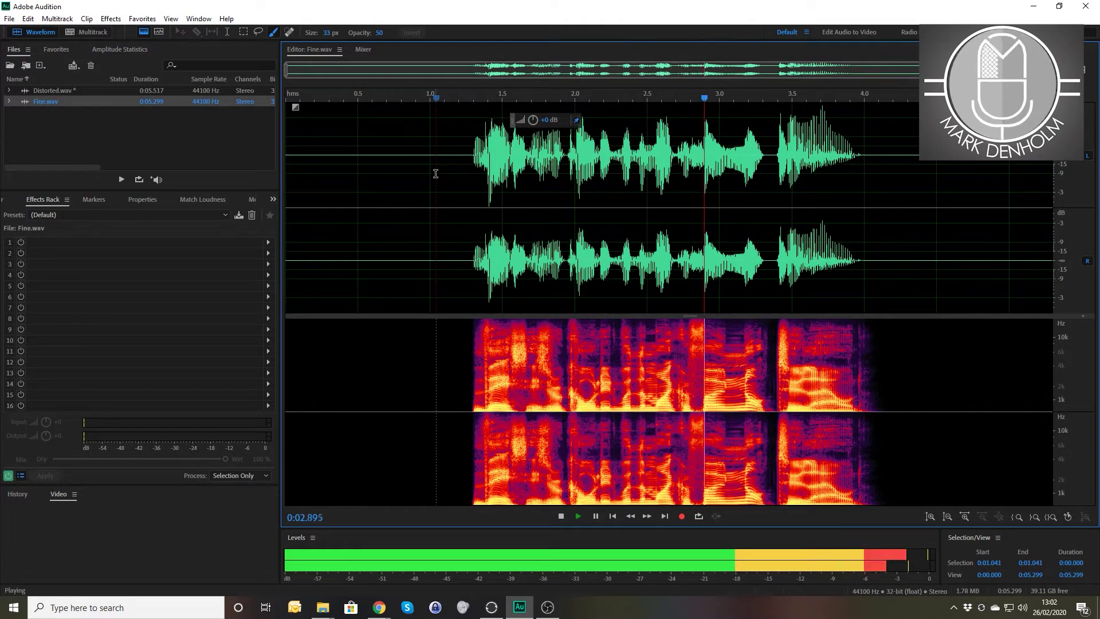
key("space")
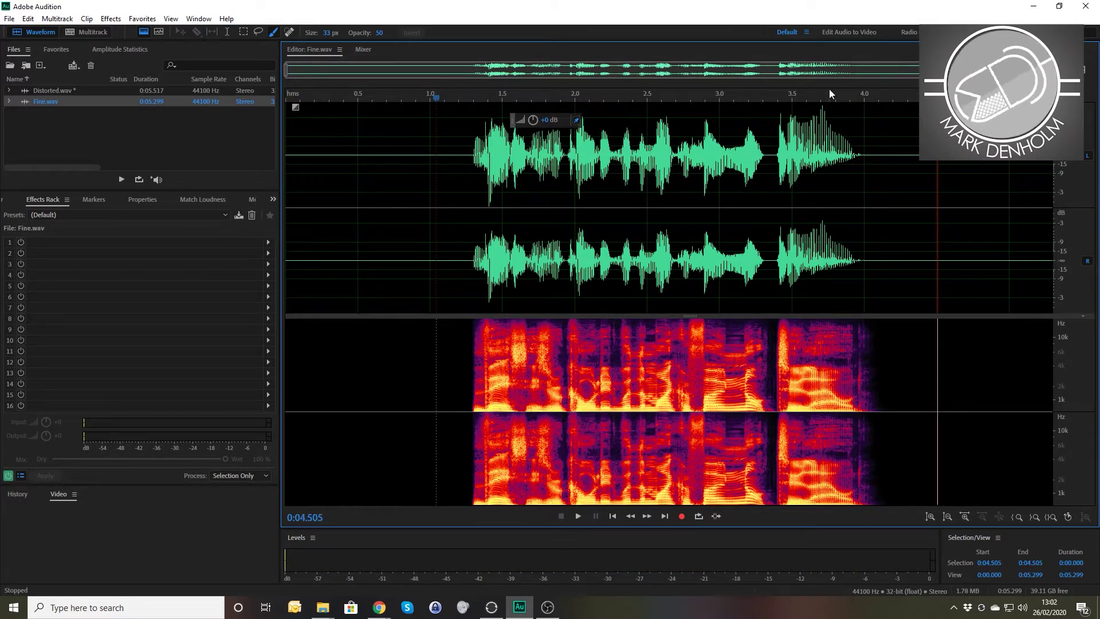
- Amplify all of Fine.wav until its waveform exceeds full scale, and play the boosted speech from about 1.04 seconds
left_click(460, 171)
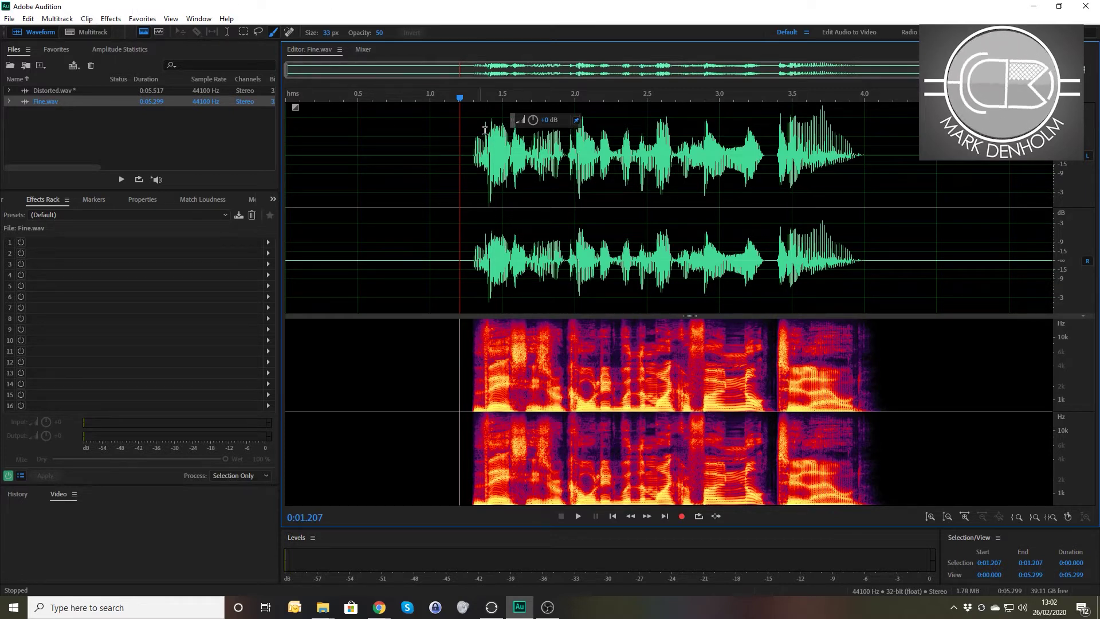
left_click_drag(533, 119, 550, 103)
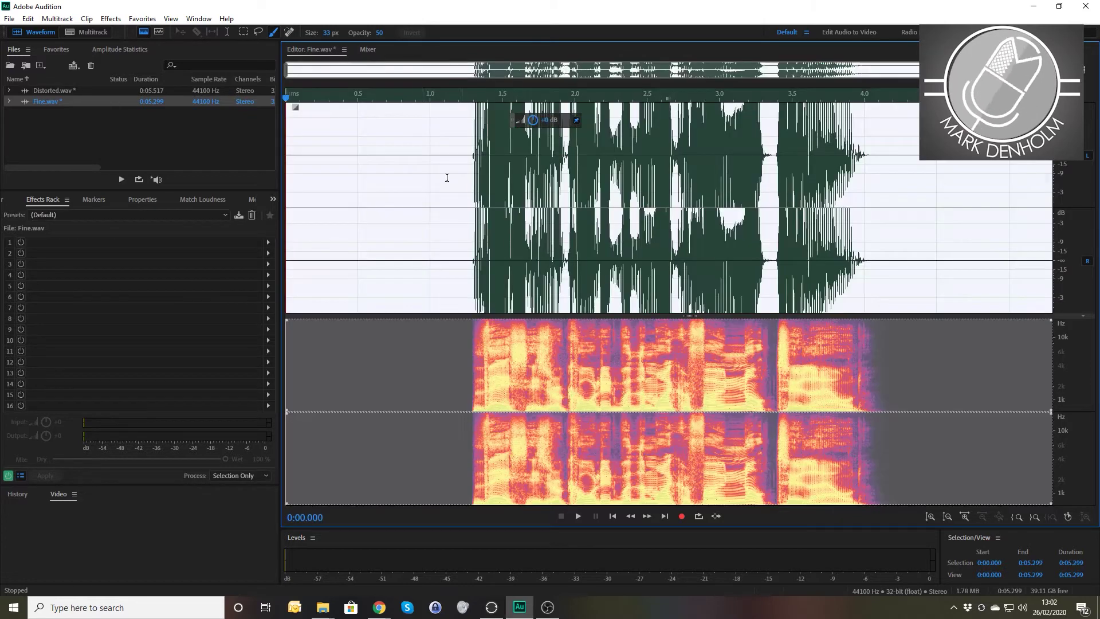
left_click(436, 176)
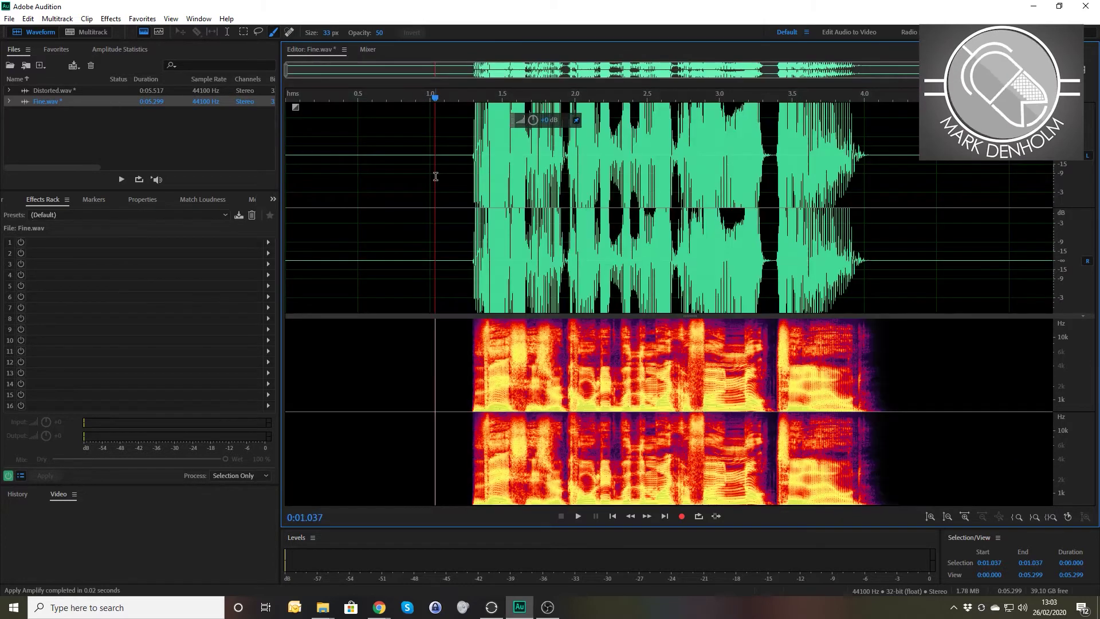
key("space")
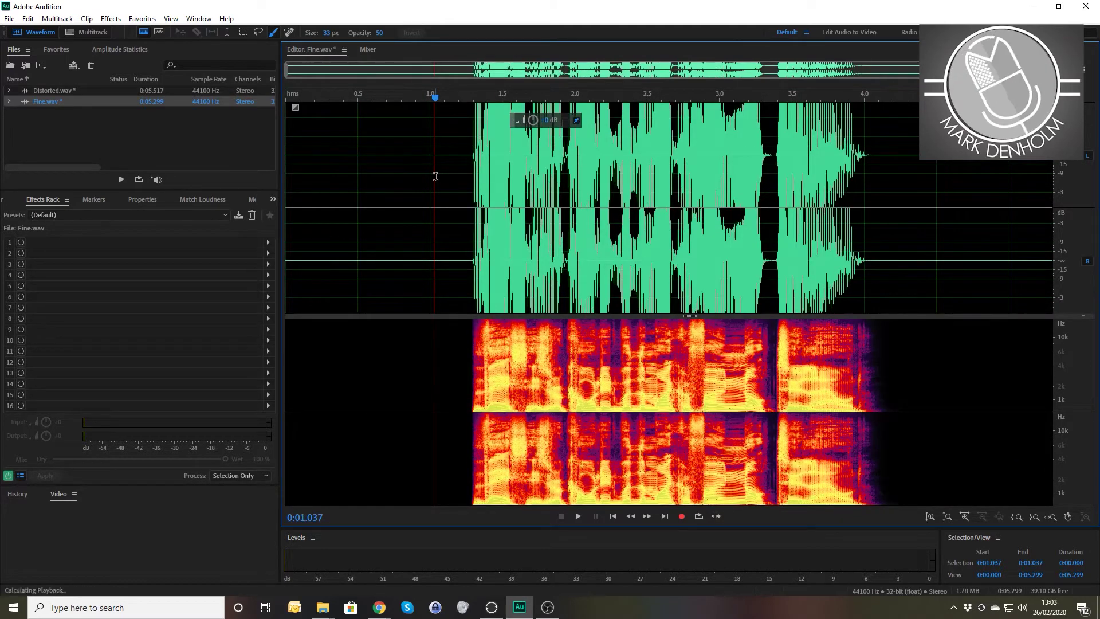
key("space")
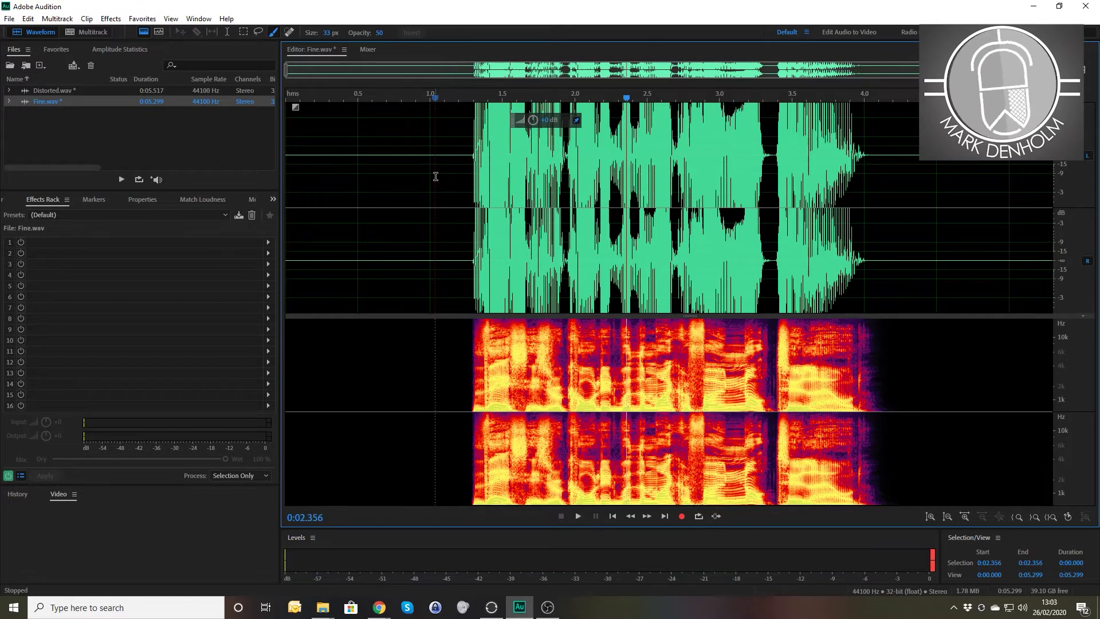
key("Home")
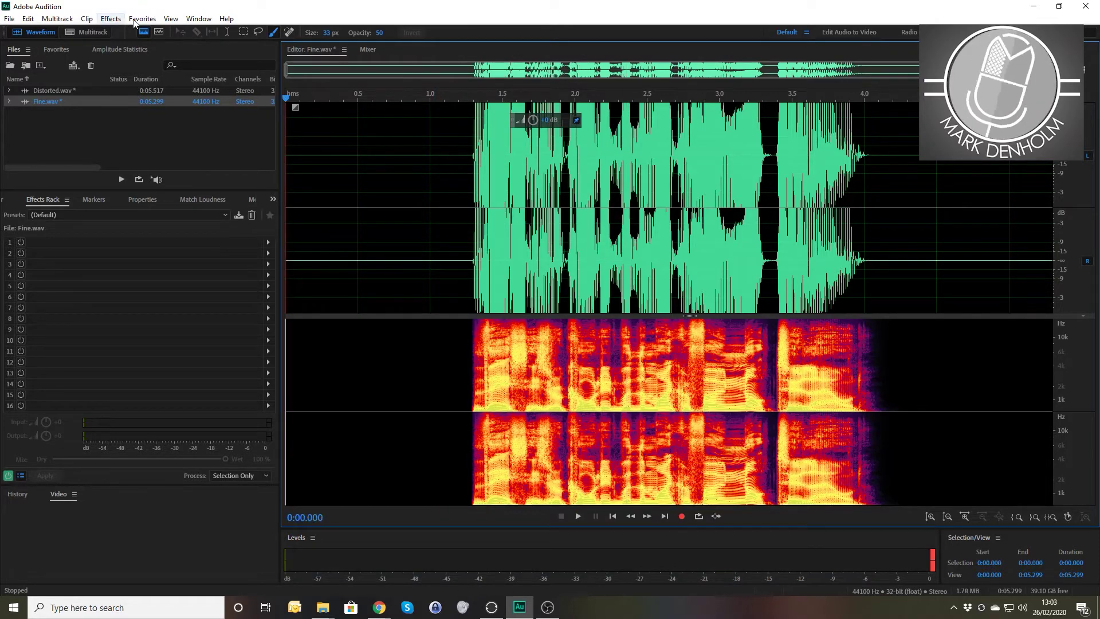
- Normalize the boosted Fine.wav to -3 dB with all channels equal, and play the result from about 1.18 seconds
left_click(109, 19)
mouse_move(150, 158)
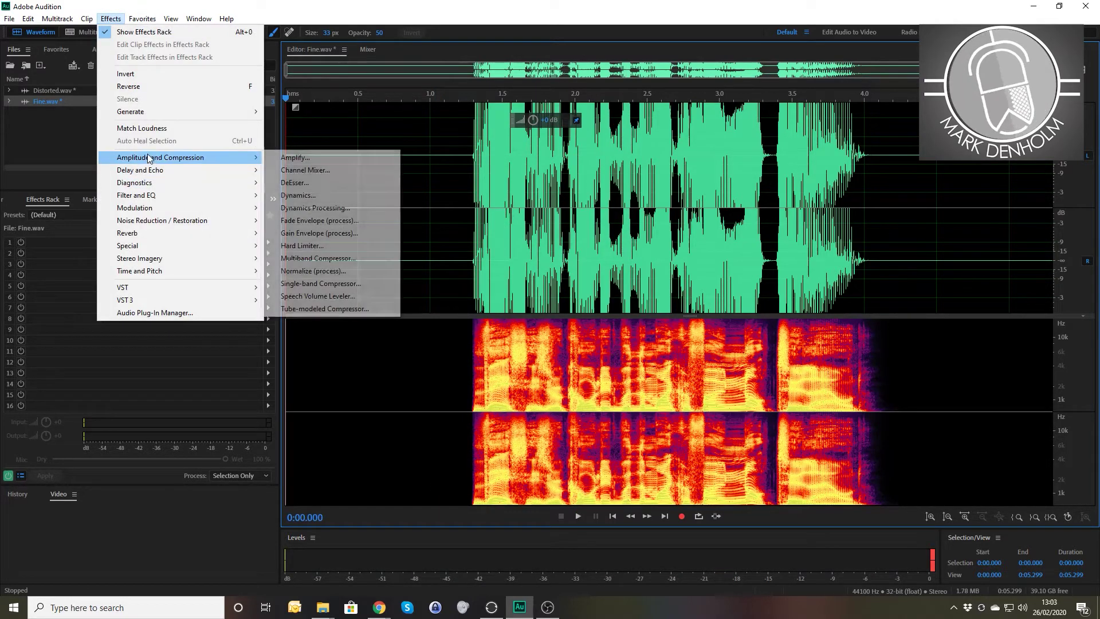
left_click(314, 271)
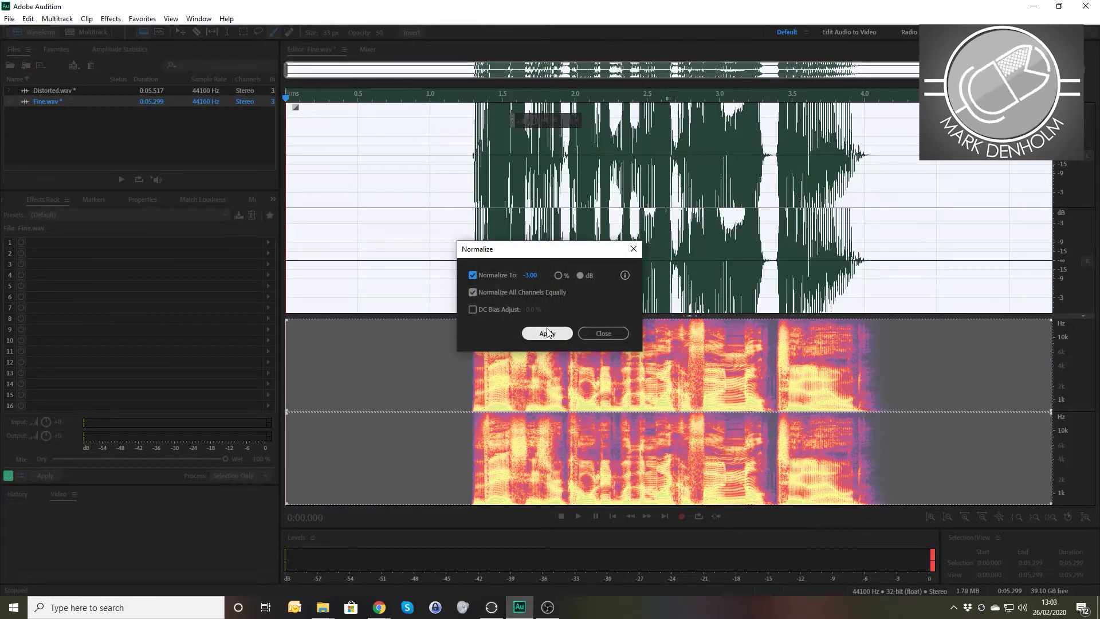
left_click(547, 333)
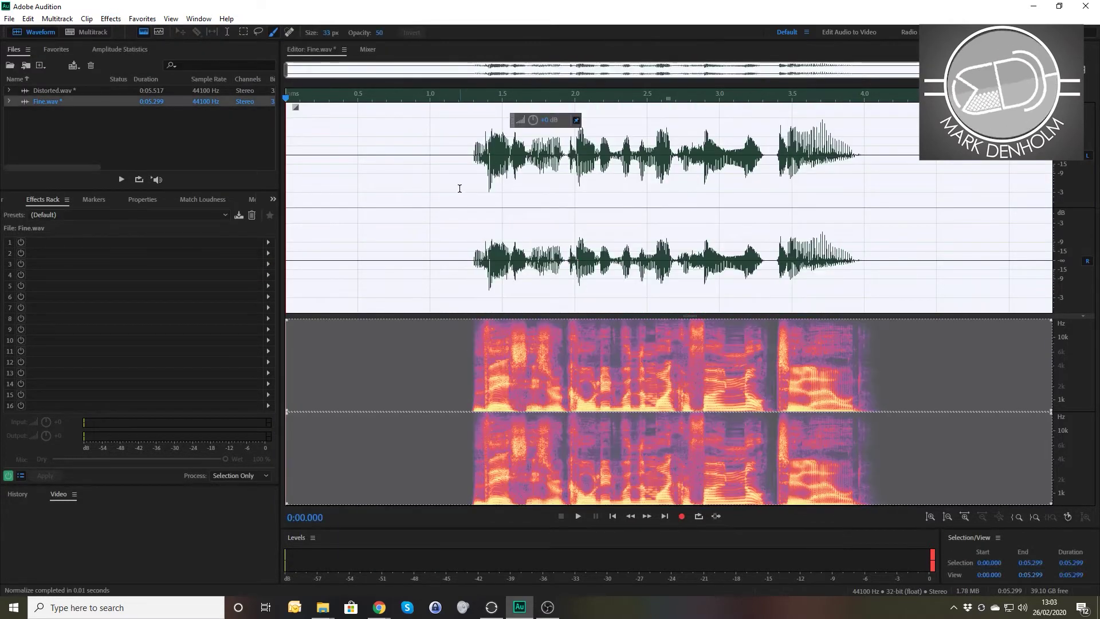
left_click(456, 185)
key("space")
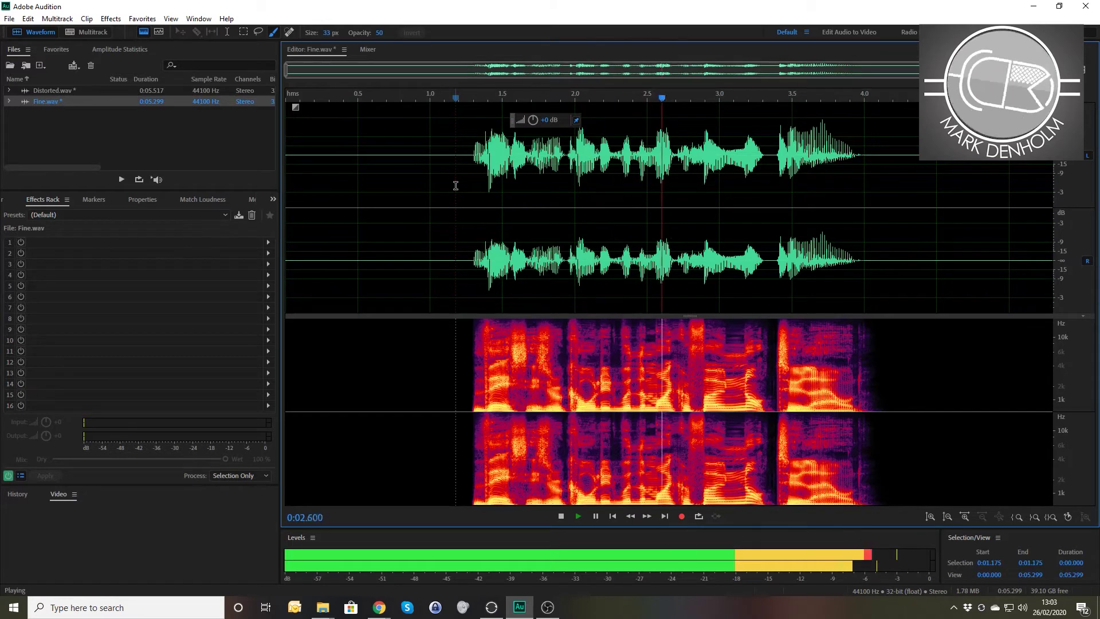
- Stop playback and open Distorted.wav in the waveform editor with the playhead at about 0.97 seconds for comparison
key("space")
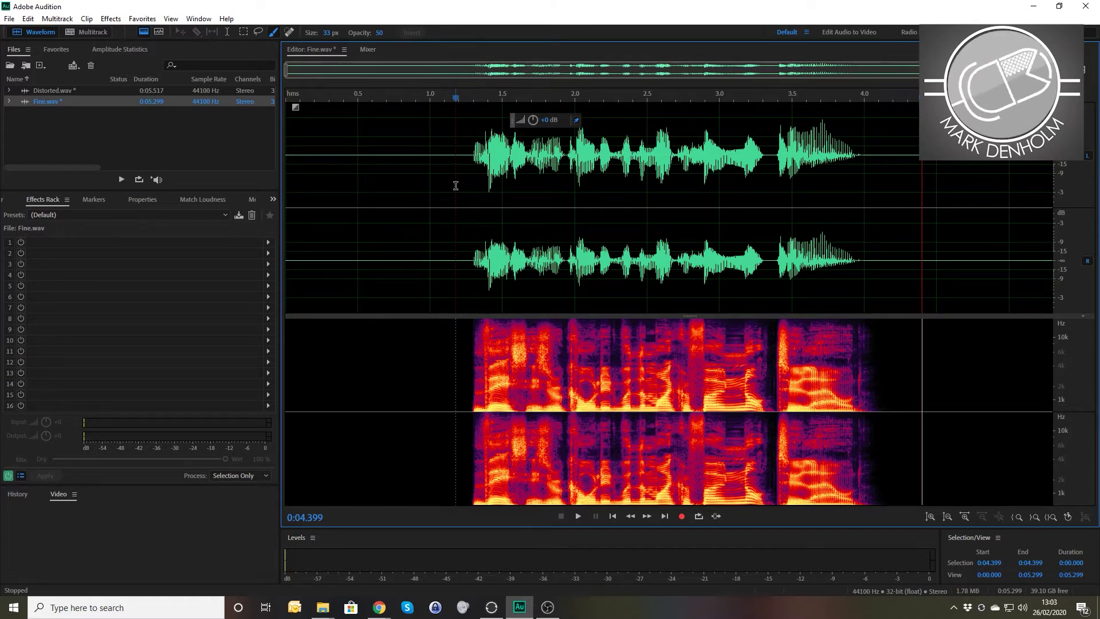
double_click(70, 91)
left_click(420, 179)
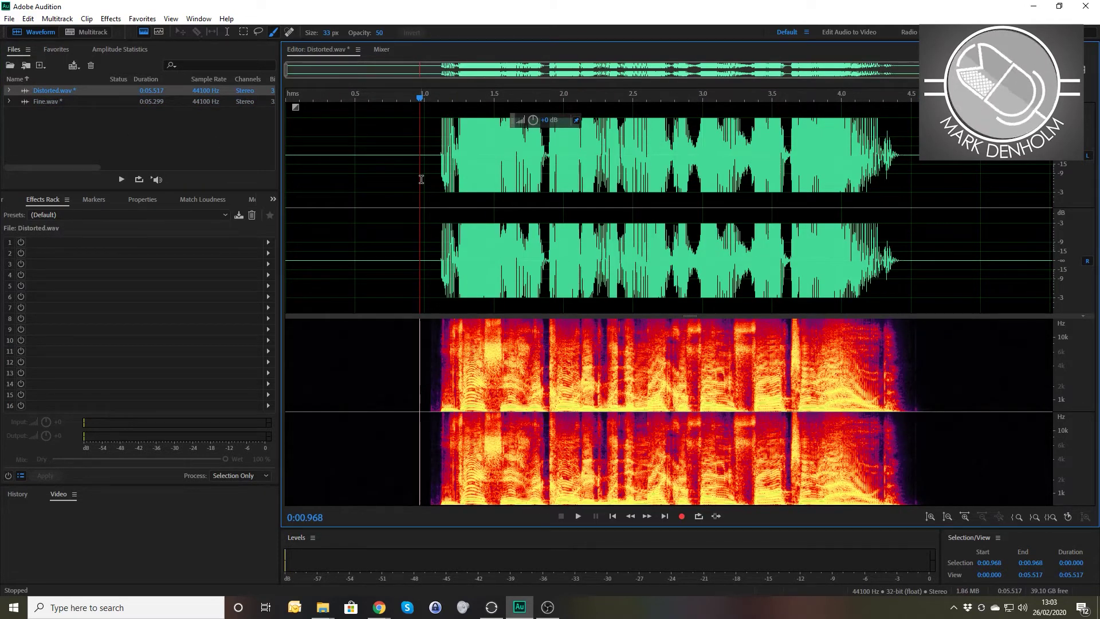
- Return to the normalized Fine.wav and play it from about 0.95 seconds until just after the speech ends
double_click(45, 101)
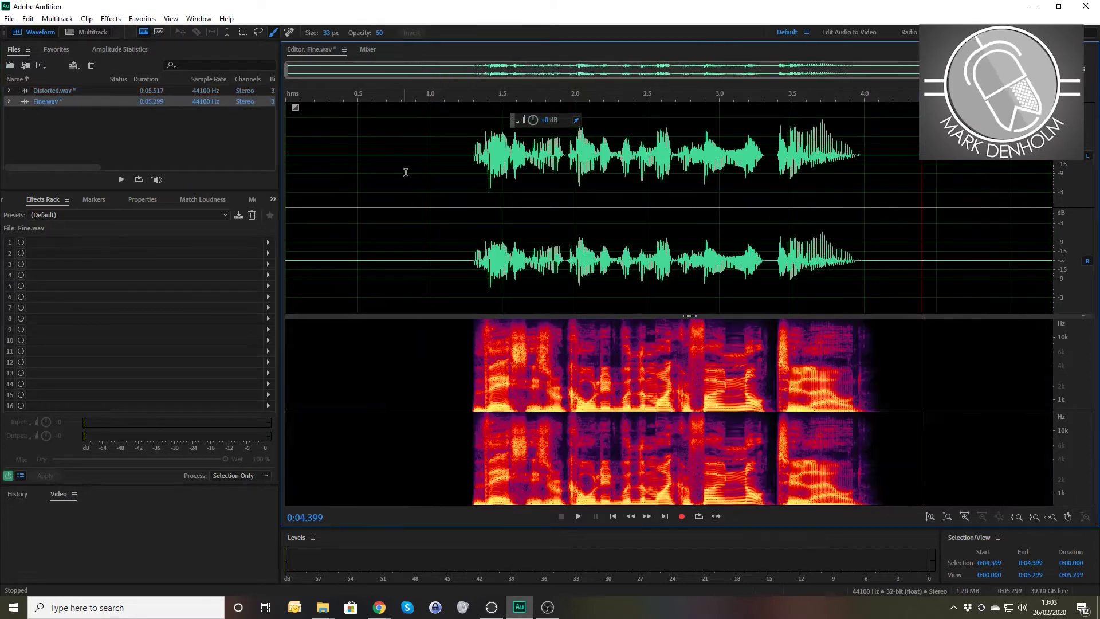
left_click(422, 164)
key("space")
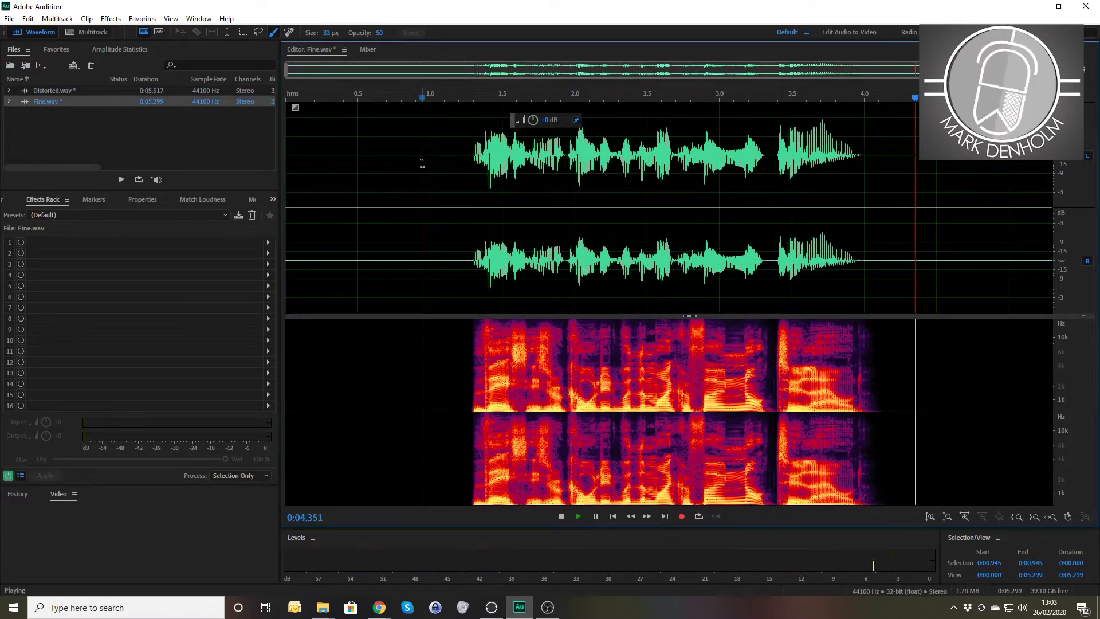
key("space")
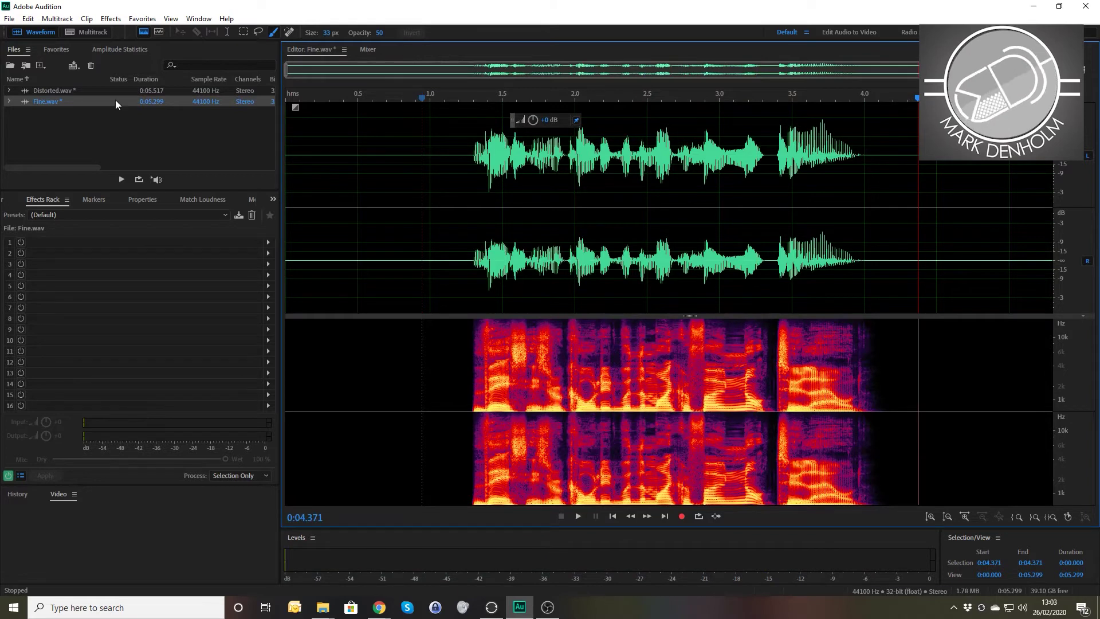
- Create a 44100 Hz, 32-bit float stereo multitrack session and place Fine.wav at the start of Tracks 1, 2 and 3
left_click(92, 32)
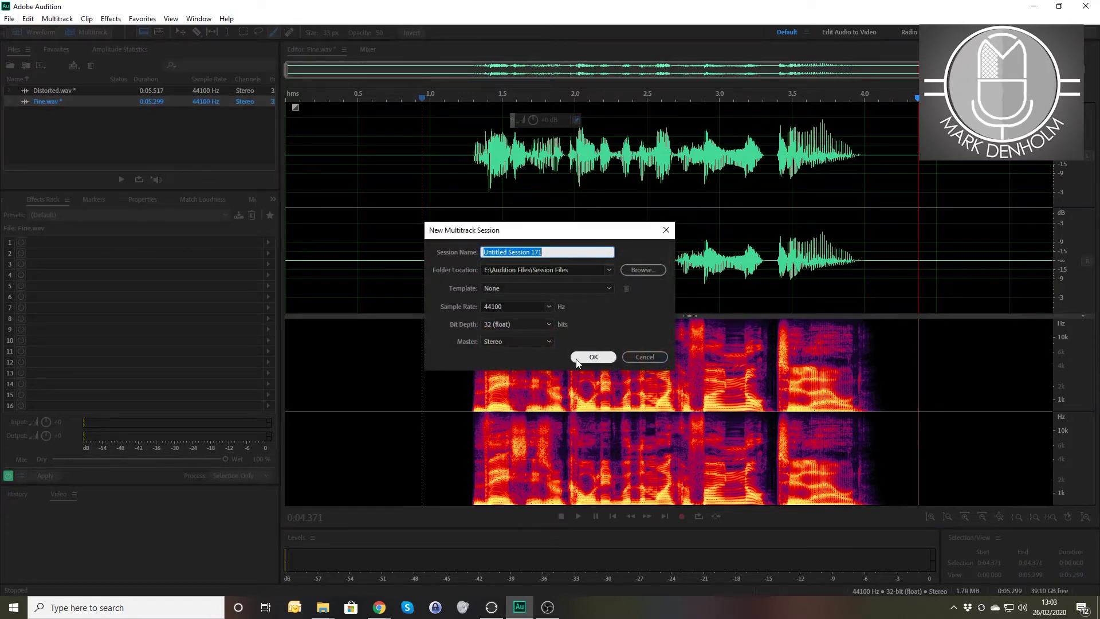
left_click(589, 357)
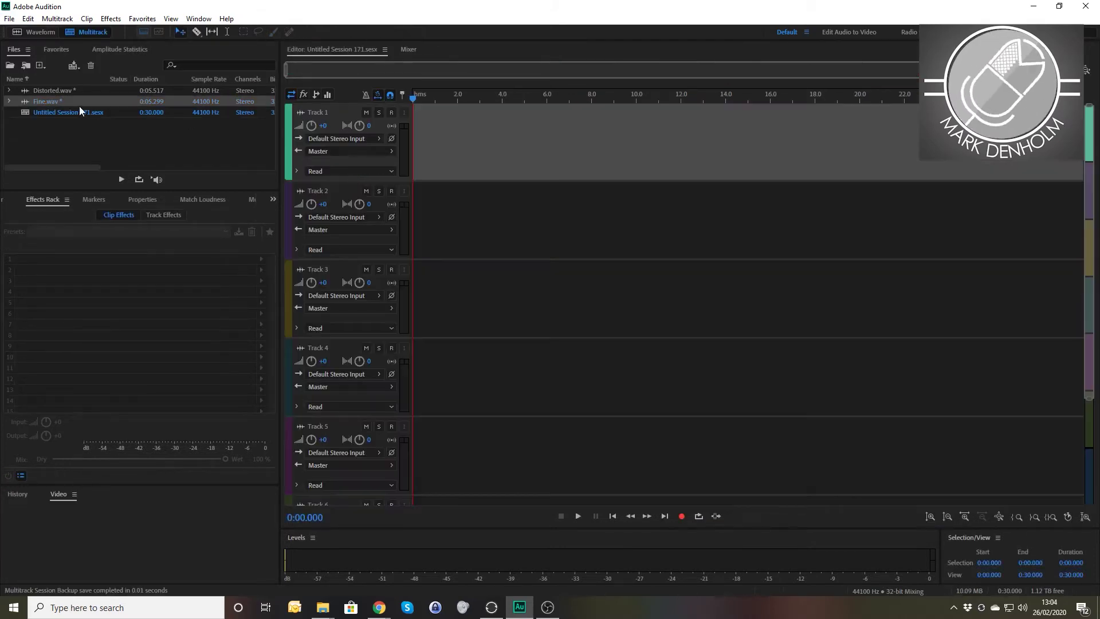
left_click_drag(54, 100, 359, 149)
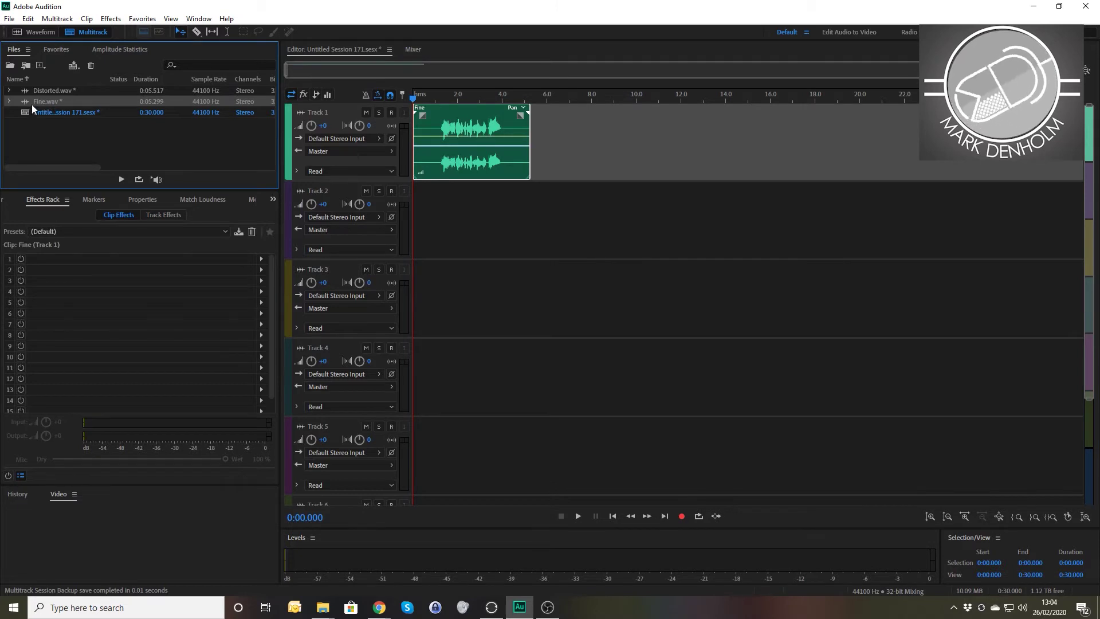
left_click_drag(34, 103, 393, 220)
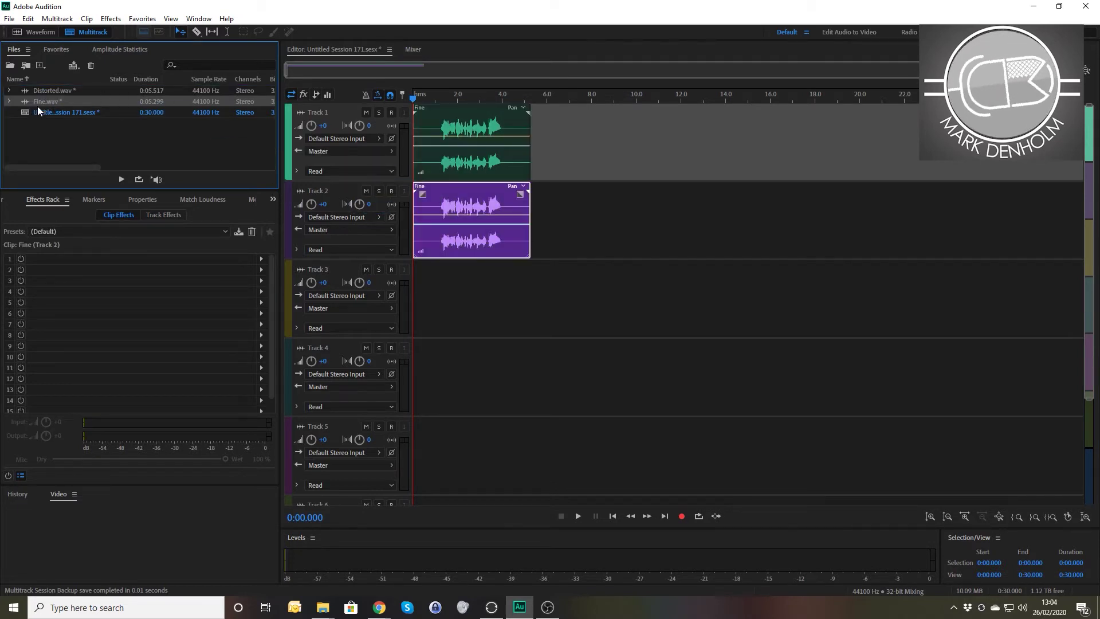
left_click_drag(37, 104, 400, 297)
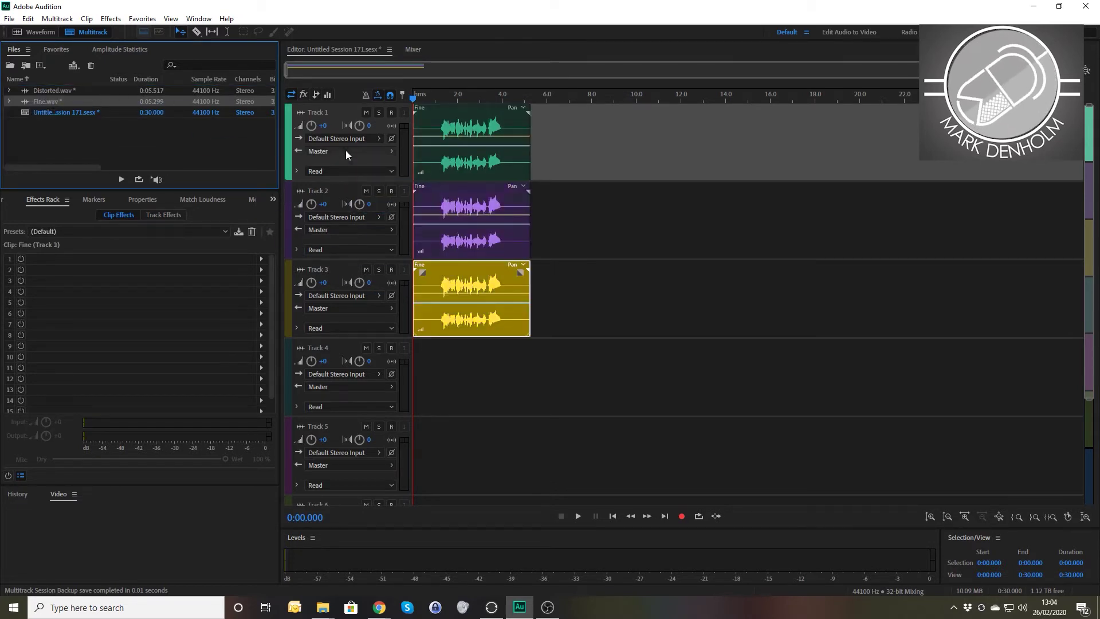
- Set the volume of Tracks 1, 2 and 3 to +15 dB each, and play the session from the start through the speech
left_click(324, 125)
type("15")
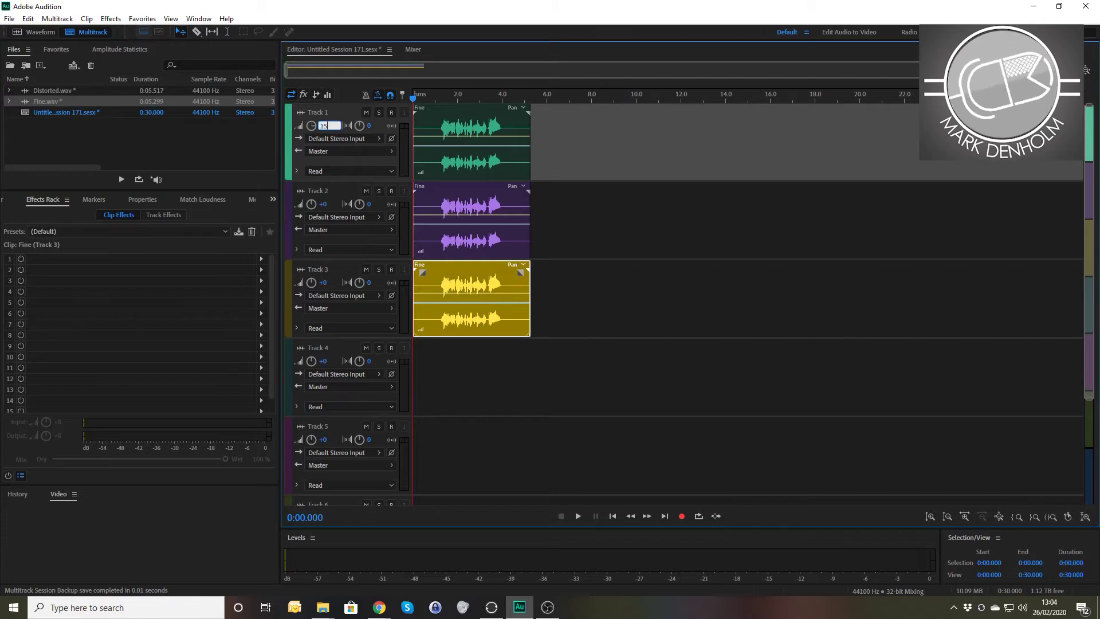
left_click(325, 204)
type("15")
left_click(324, 282)
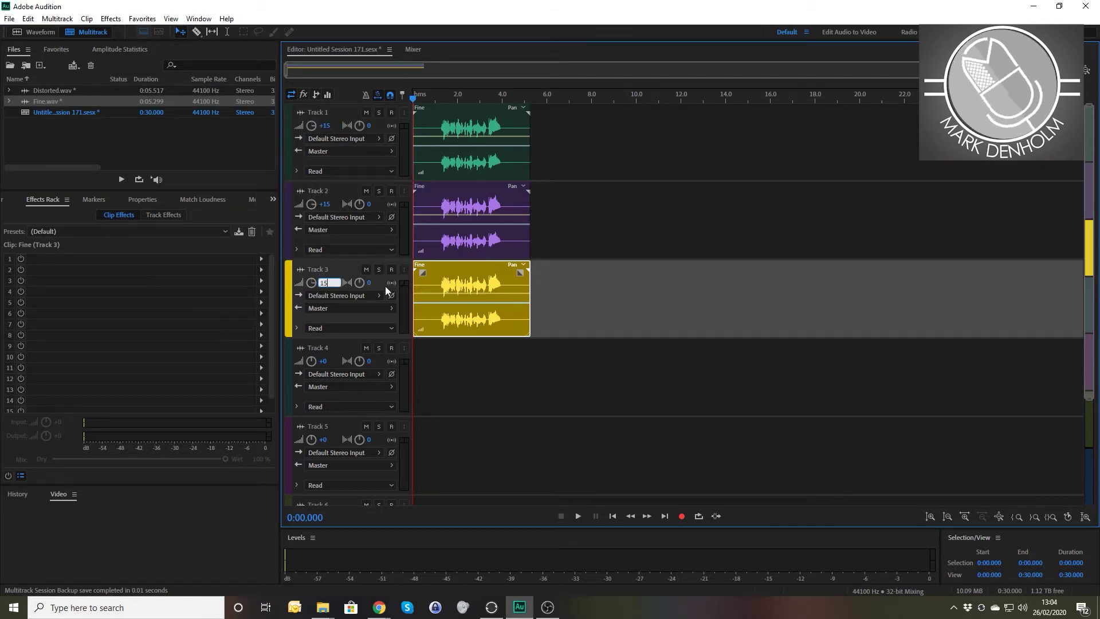
type("15")
key("Return")
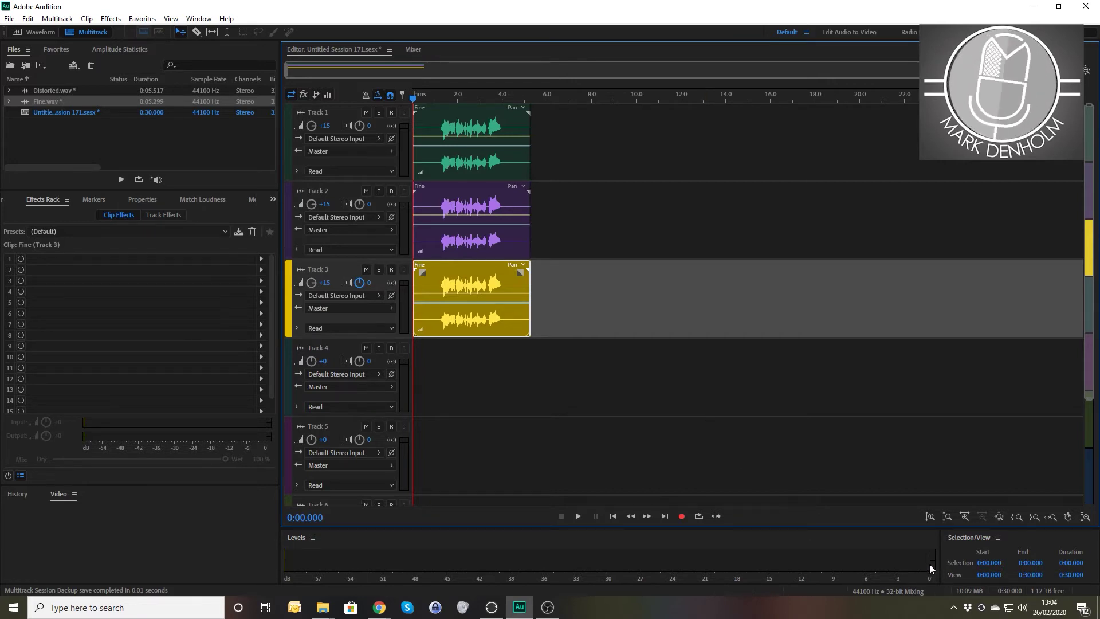
key("space")
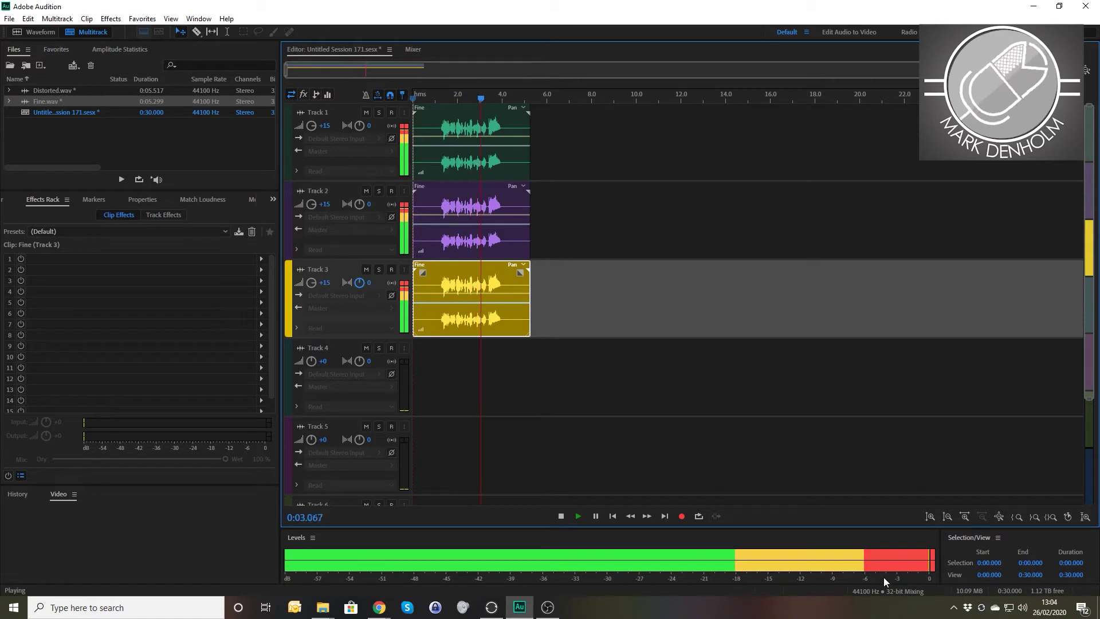
key("space")
- Mix down the entire session to a new file and briefly play the mixdown from about 1.06 seconds
right_click(777, 363)
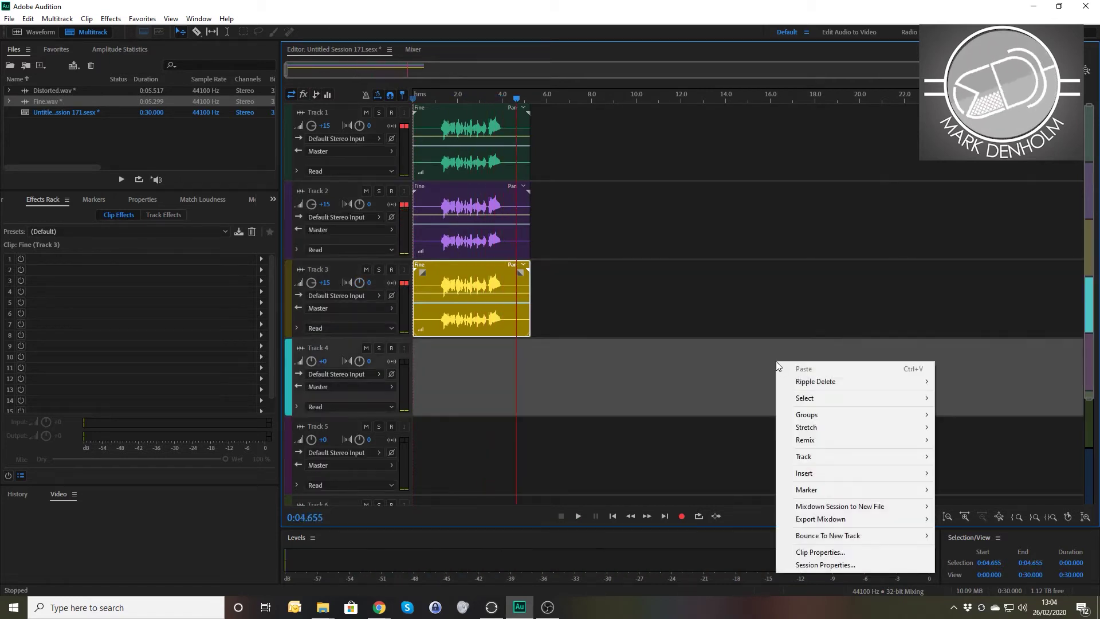
mouse_move(894, 506)
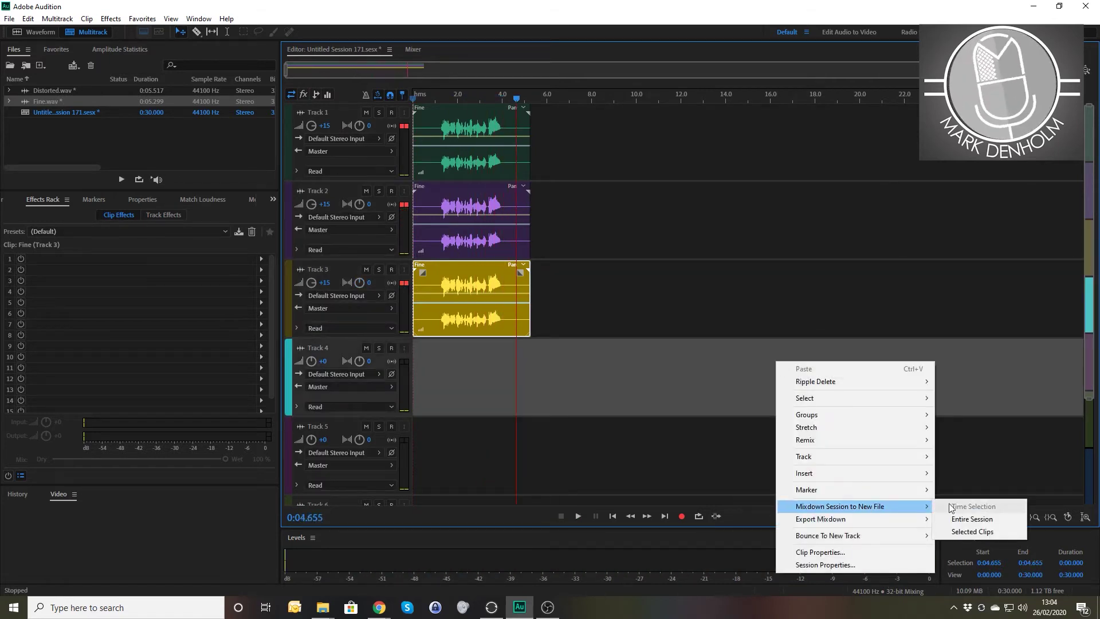
left_click(979, 523)
left_click(439, 209)
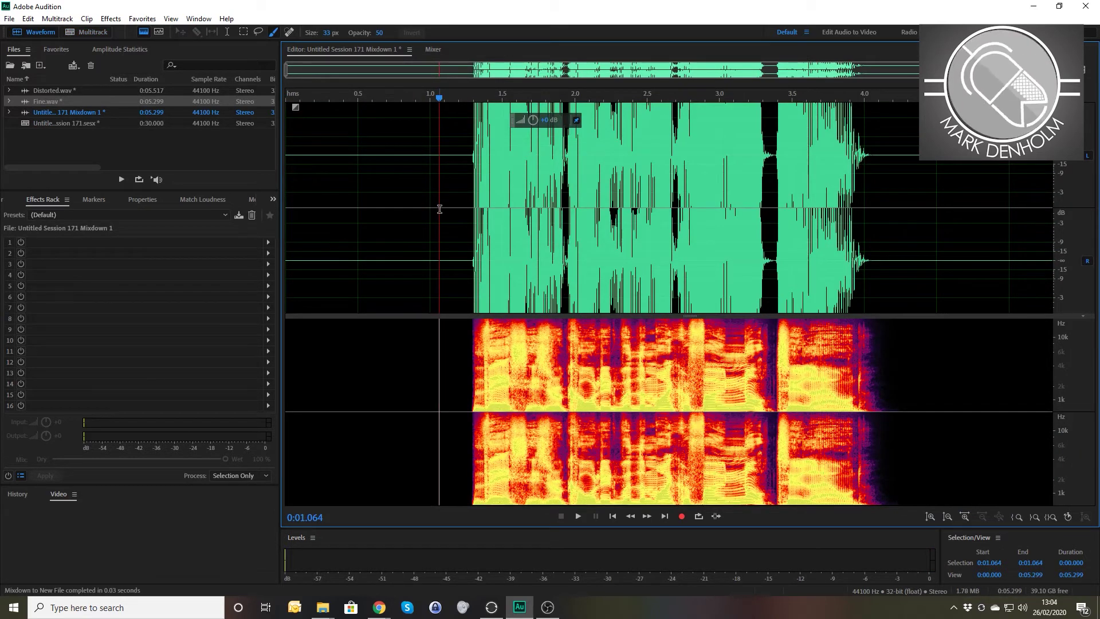
key("space")
key("space")
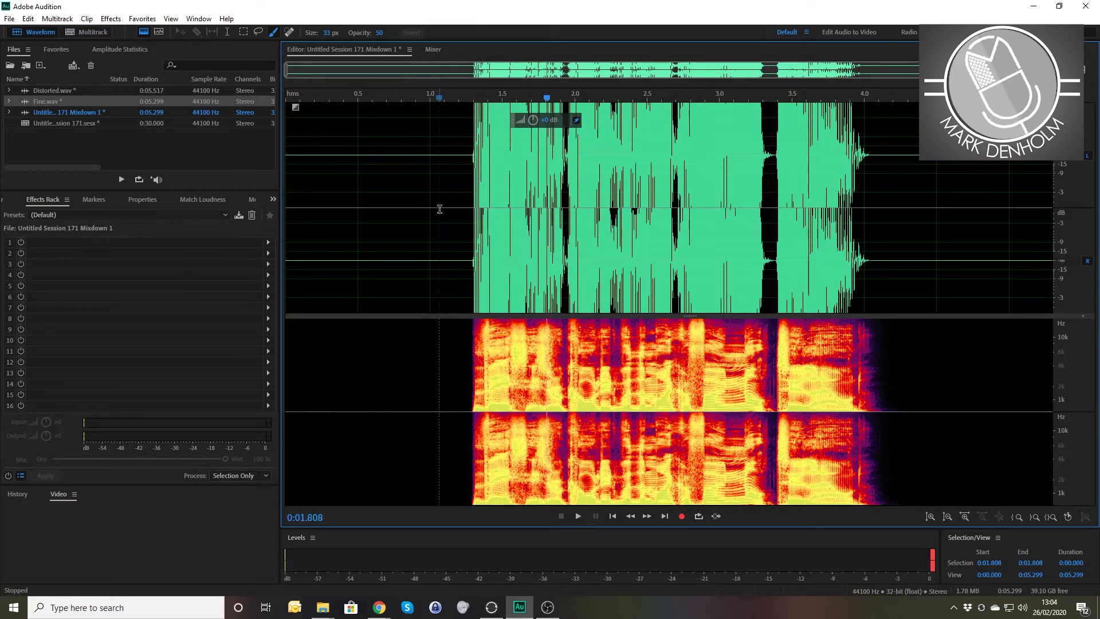
- Return the playhead to the start of the mixdown and normalize the whole file
key("Home")
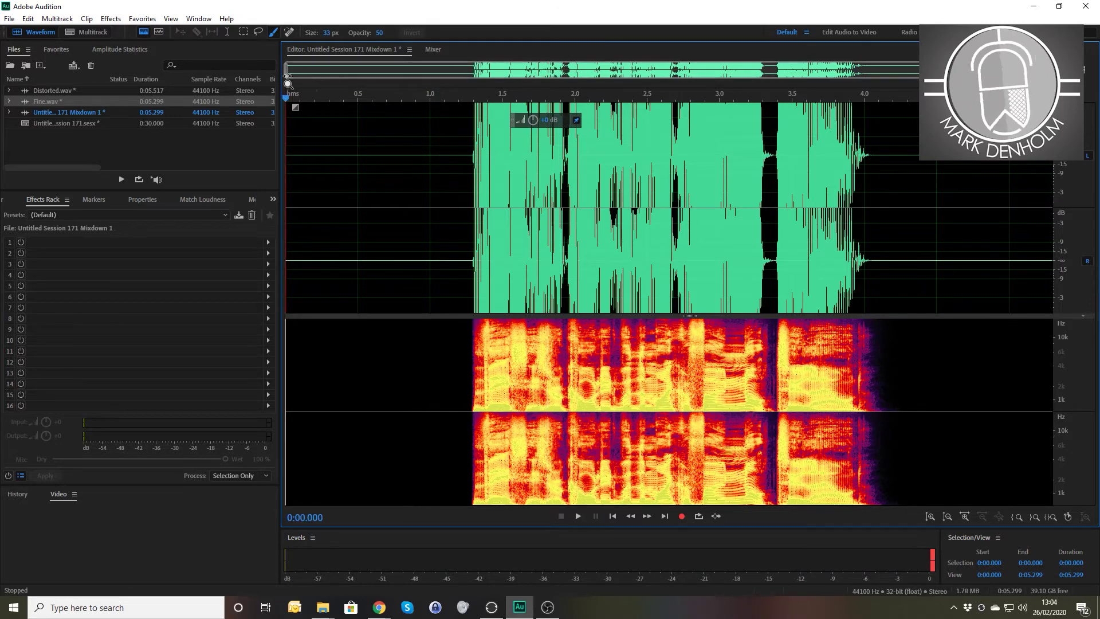
left_click(110, 18)
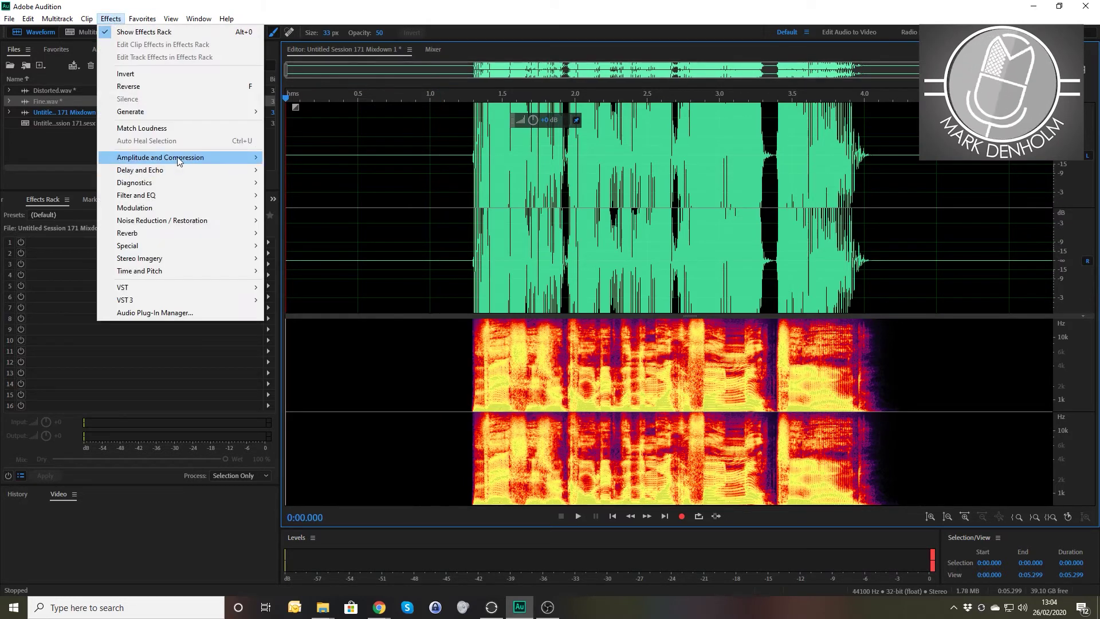
mouse_move(239, 159)
left_click(329, 271)
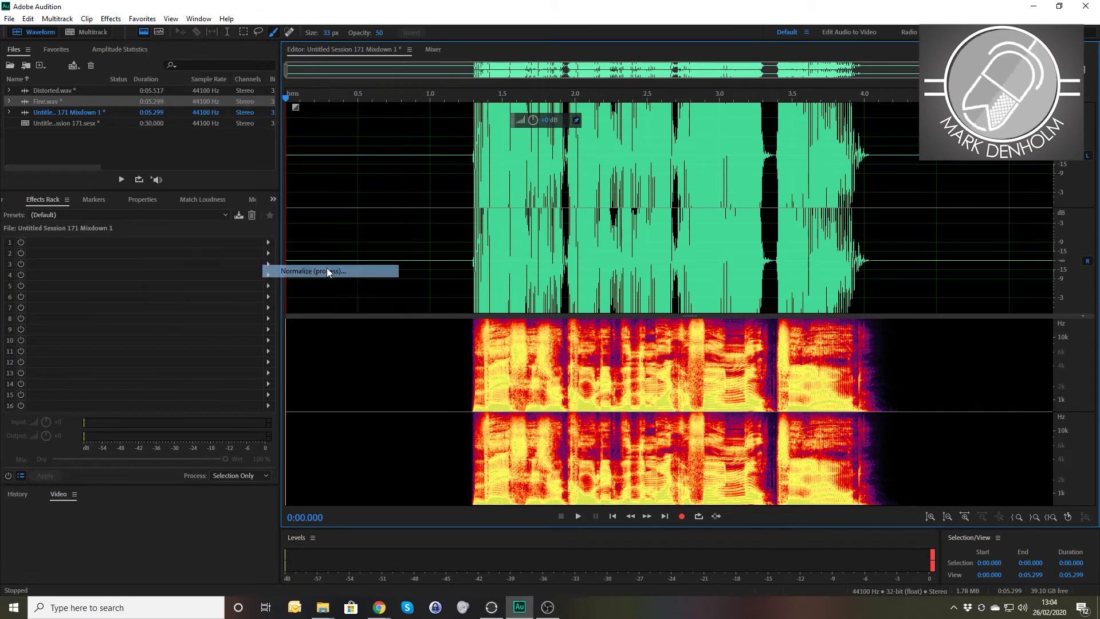
left_click(541, 334)
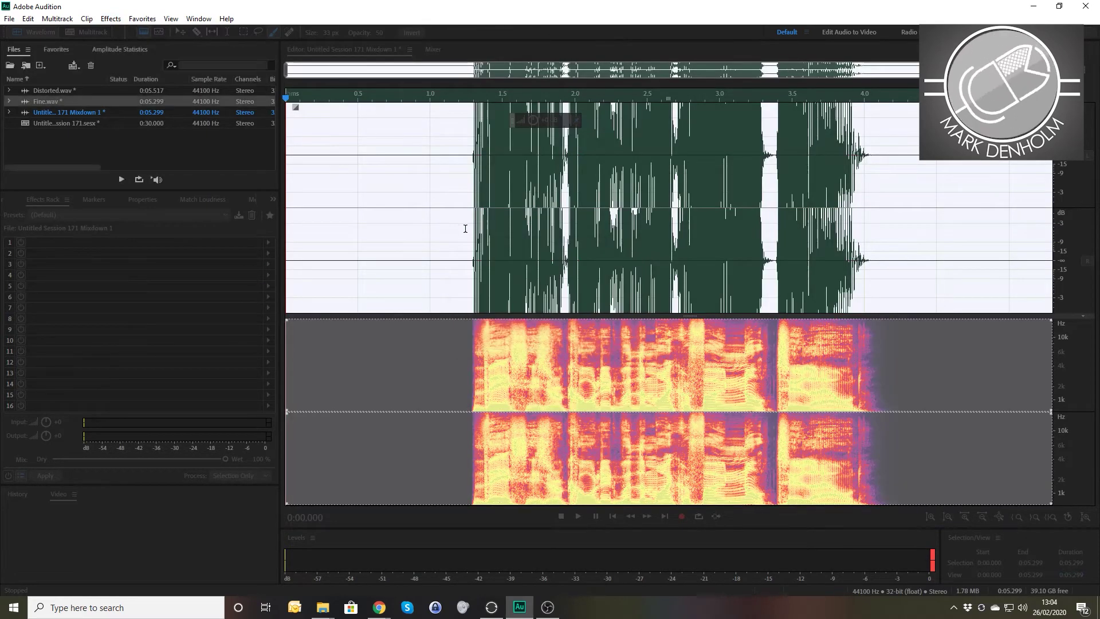
- Play the normalized mixdown from about 1.12 seconds until after the speech ends
left_click(447, 191)
key("space")
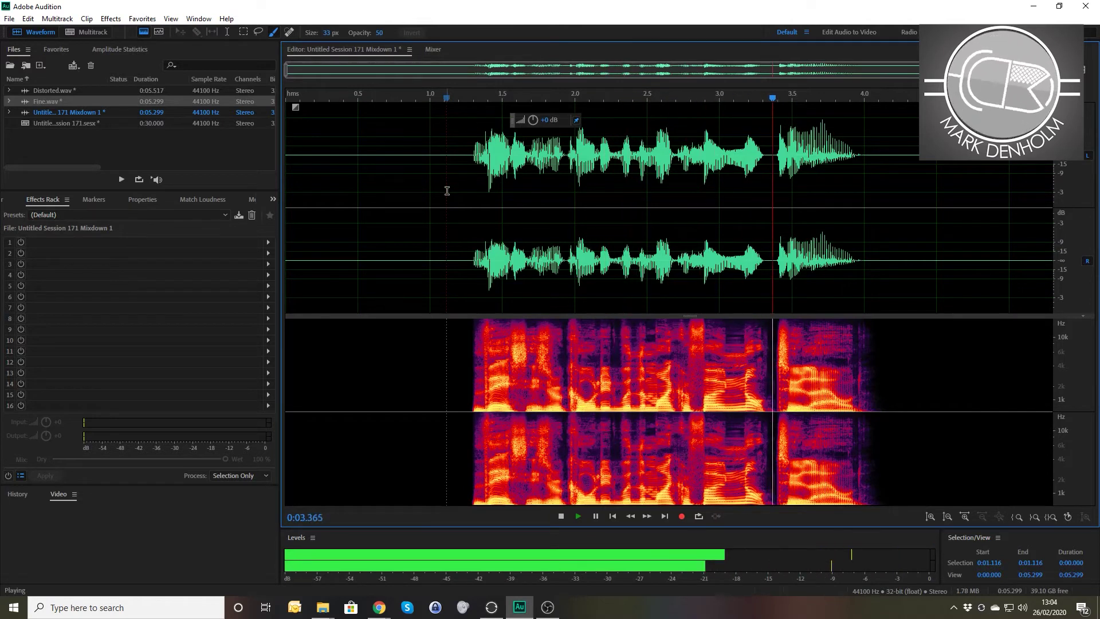
key("space")
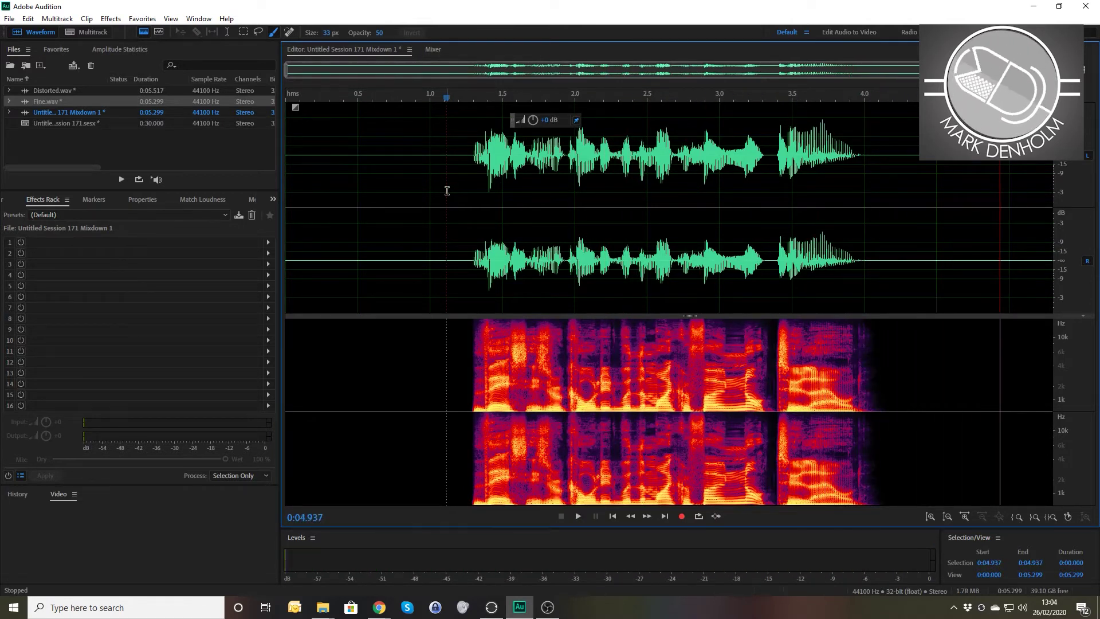